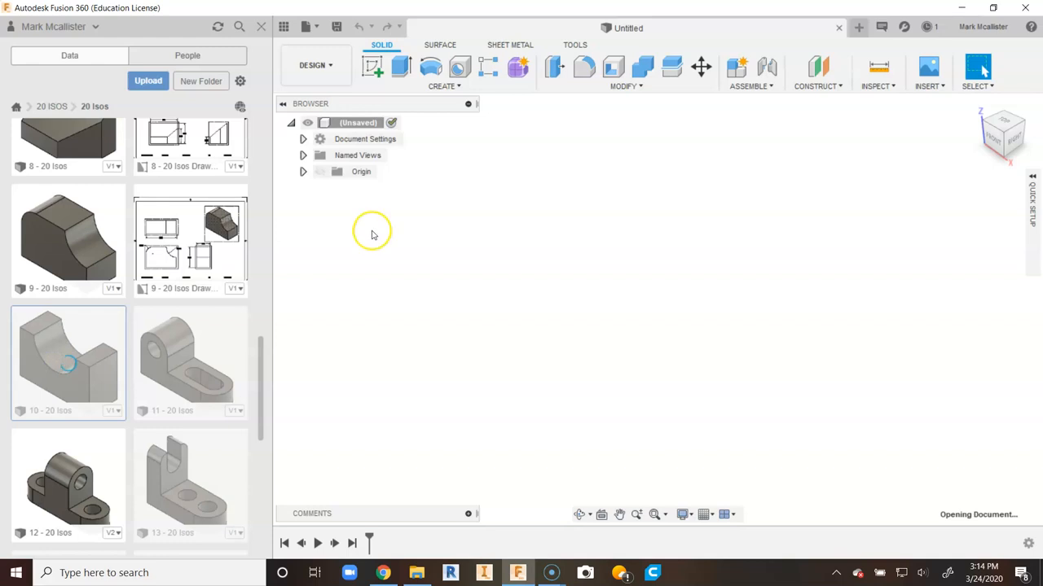
# - Create a new drawing from the design using the PLTW TITLE BLOCK template
pyautogui.click(330, 65)
pyautogui.moveTo(345, 240)
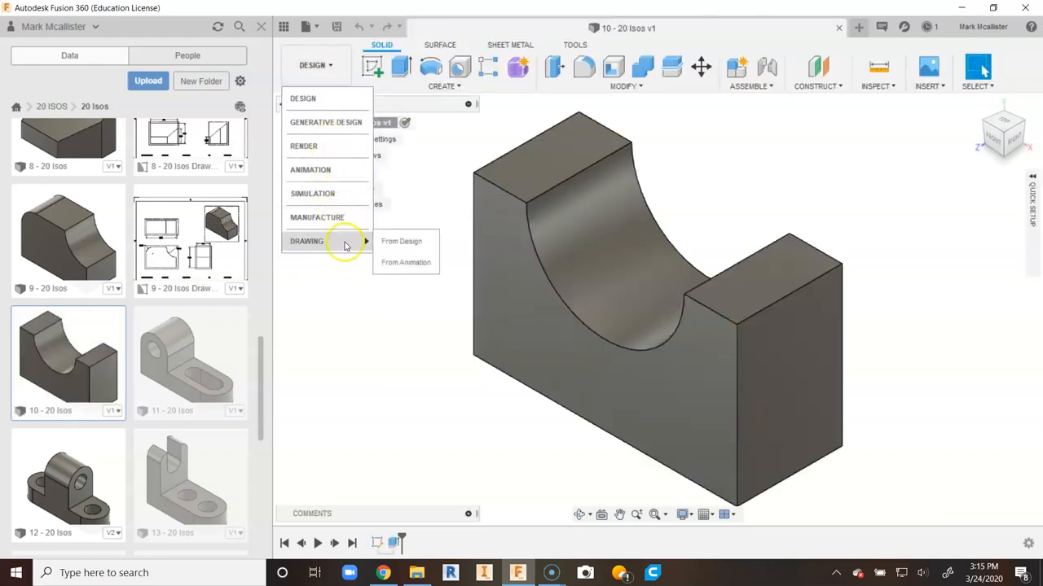
pyautogui.click(399, 243)
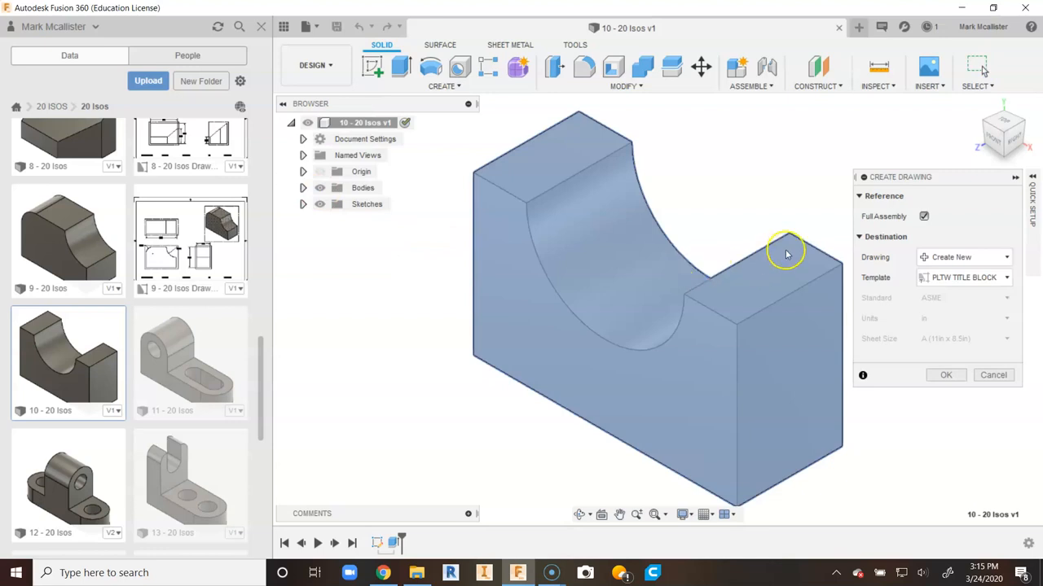
pyautogui.click(949, 375)
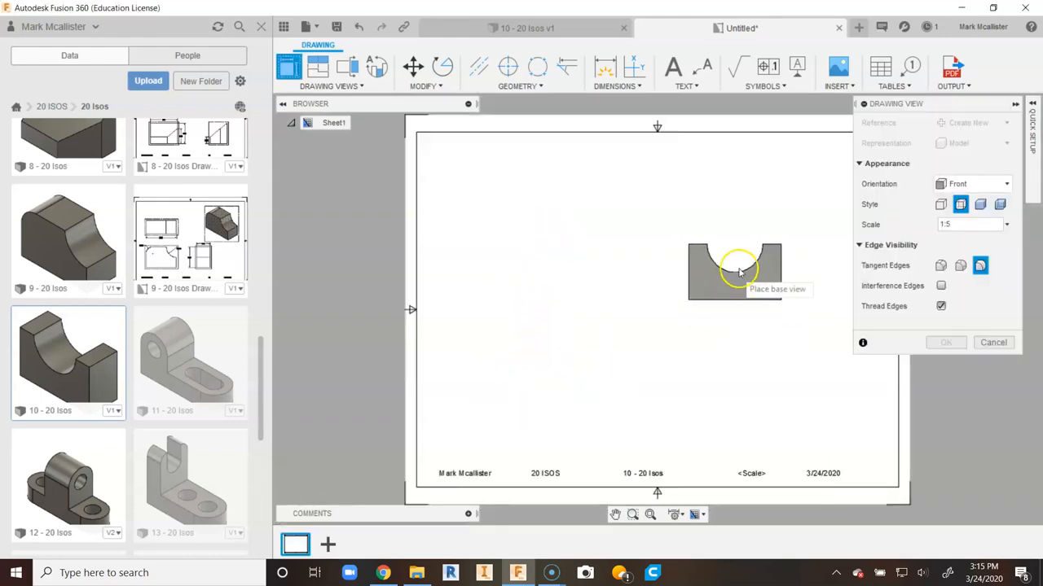
# - Place the front base view at 1:3 scale in the lower left of the sheet
pyautogui.click(1006, 224)
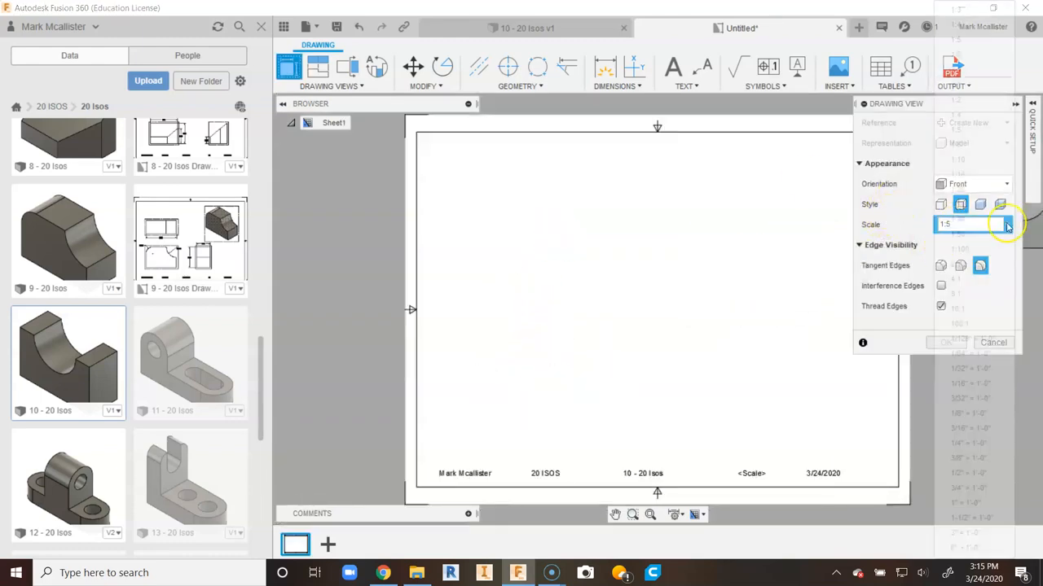
pyautogui.click(978, 11)
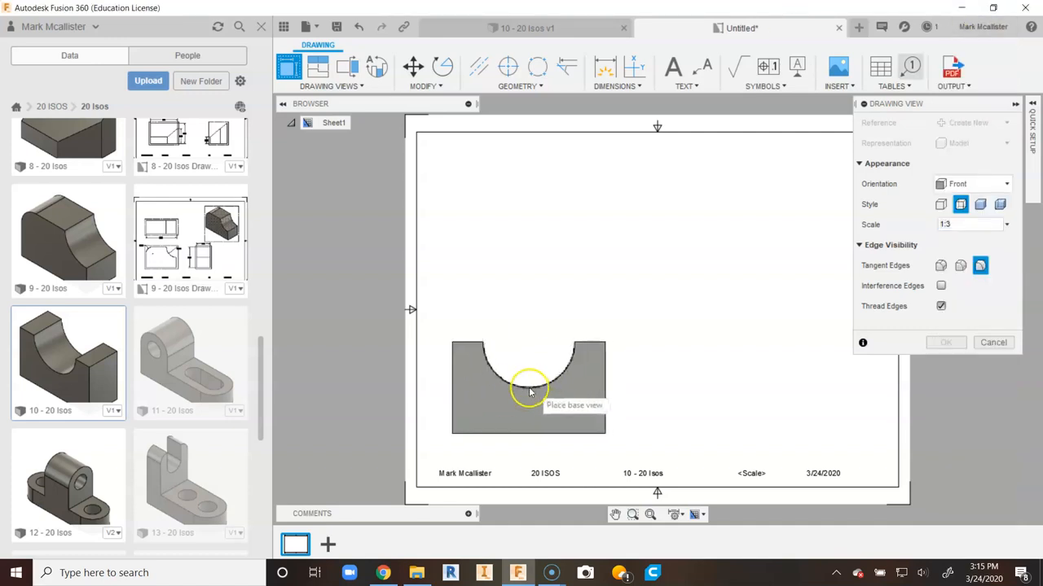
pyautogui.click(551, 384)
pyautogui.click(944, 342)
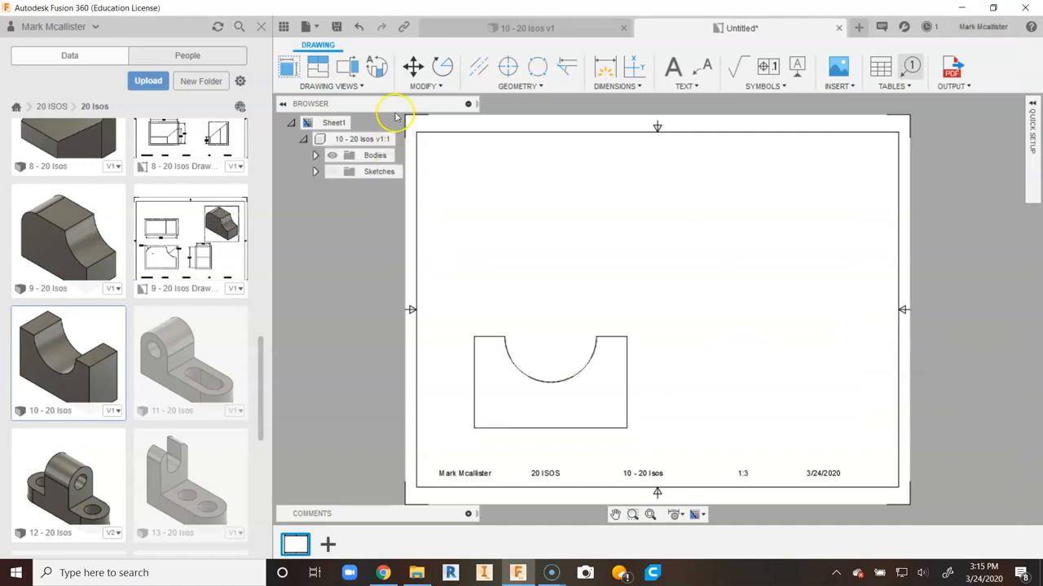
# - Add projected top, right side and isometric views from the front view
pyautogui.click(318, 67)
pyautogui.click(548, 398)
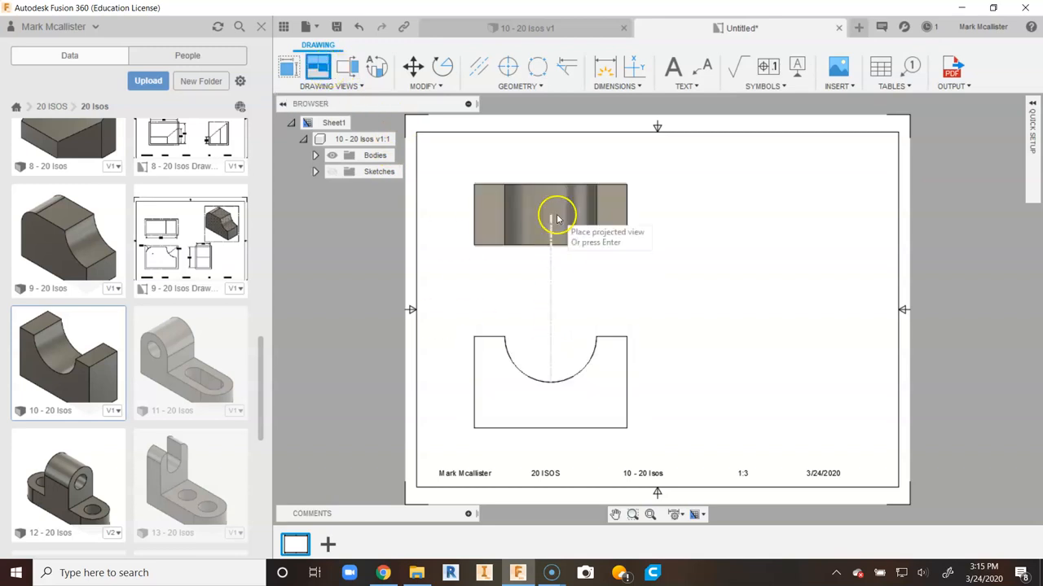
pyautogui.click(551, 209)
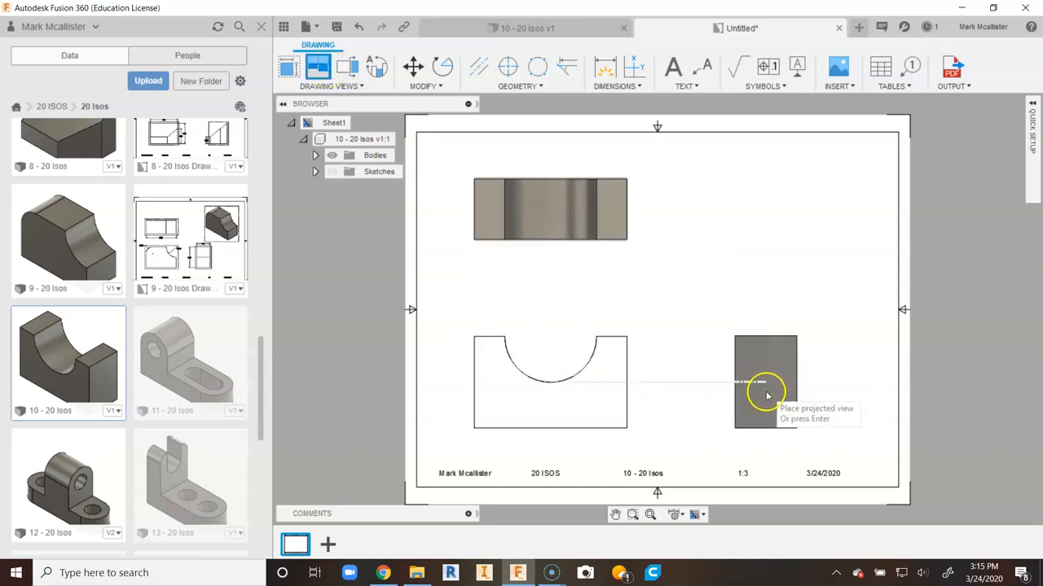
pyautogui.click(767, 382)
pyautogui.click(766, 232)
pyautogui.rightClick(737, 222)
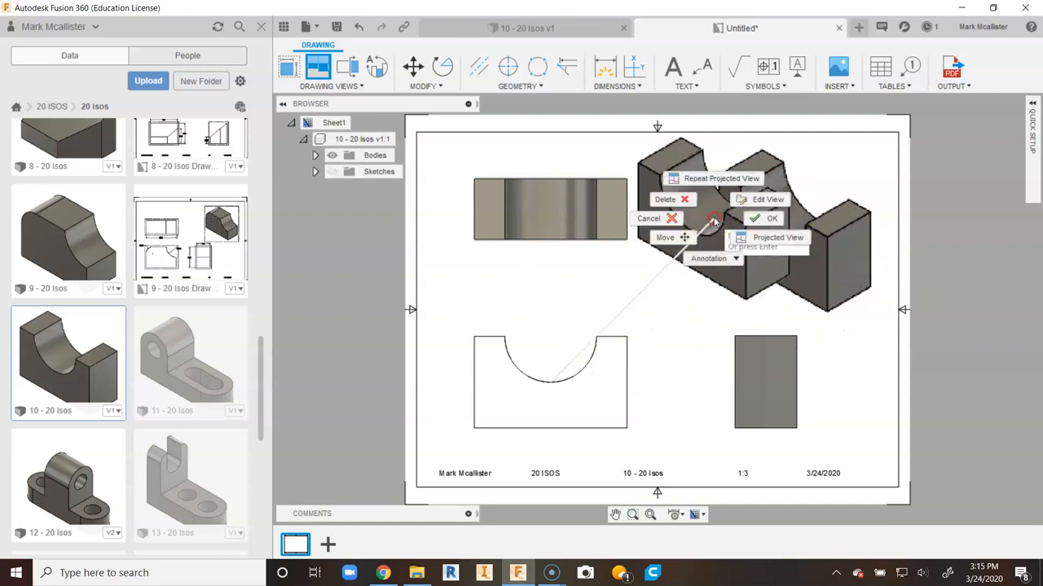
pyautogui.click(794, 199)
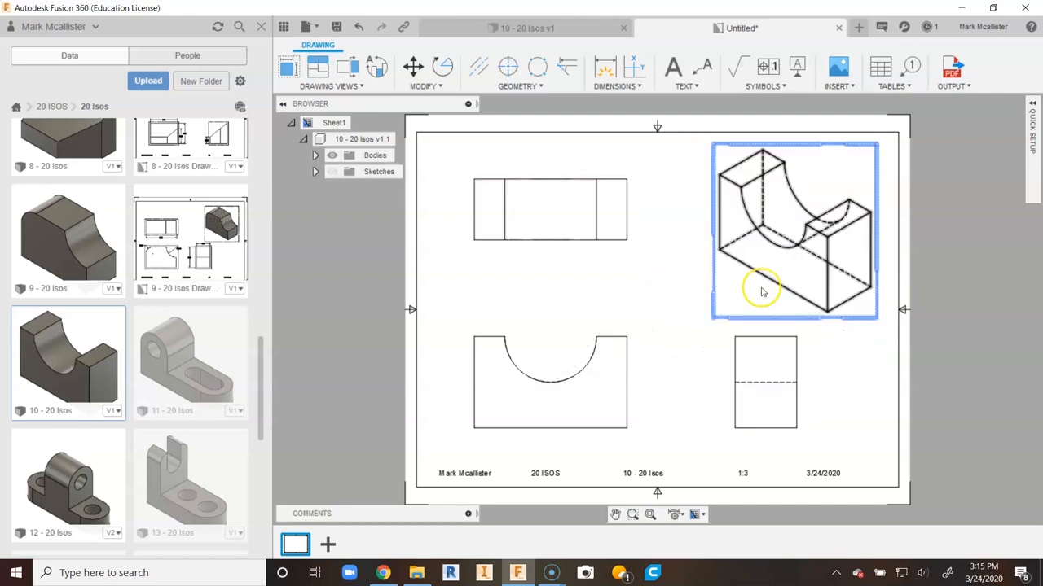
# - Set the isometric view's style to shaded
pyautogui.doubleClick(766, 318)
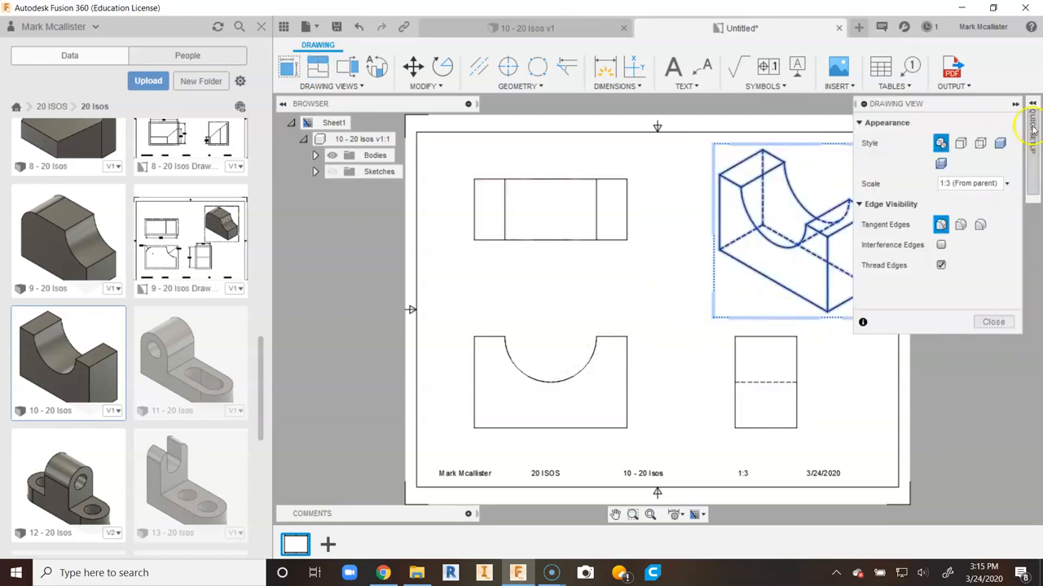
pyautogui.moveTo(1028, 113)
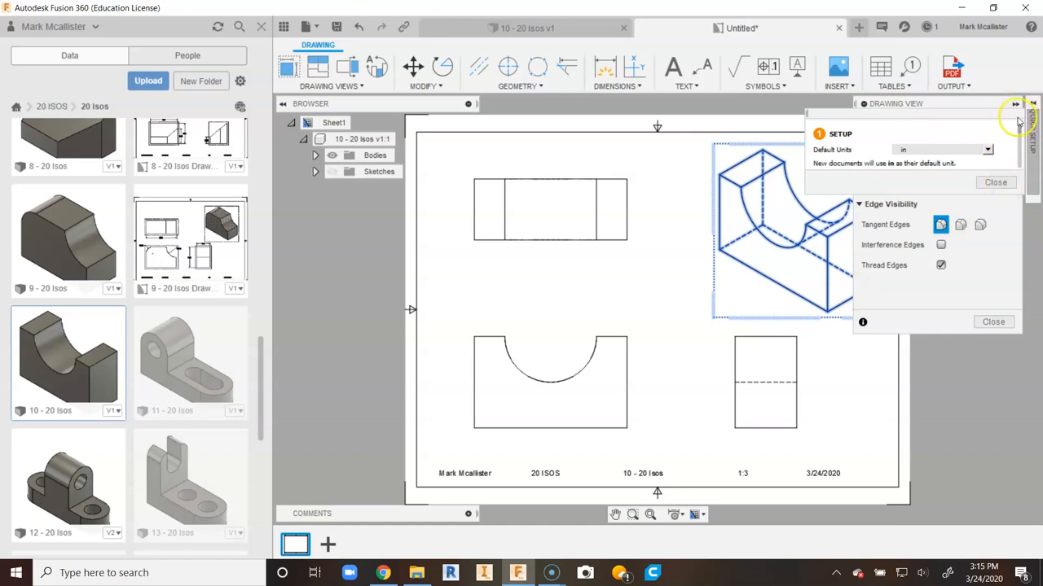
pyautogui.click(995, 105)
pyautogui.click(1000, 144)
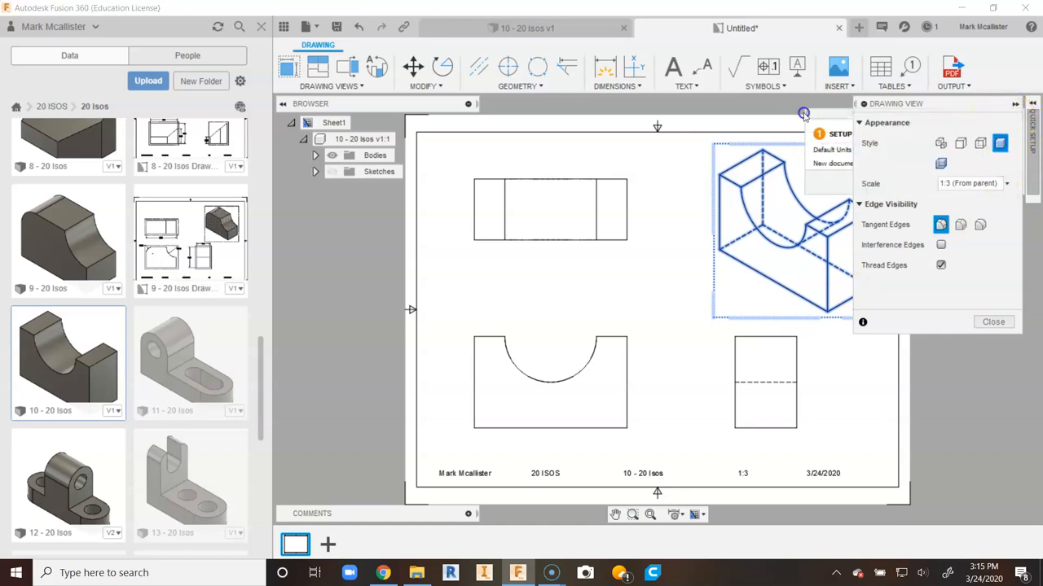
pyautogui.click(1001, 321)
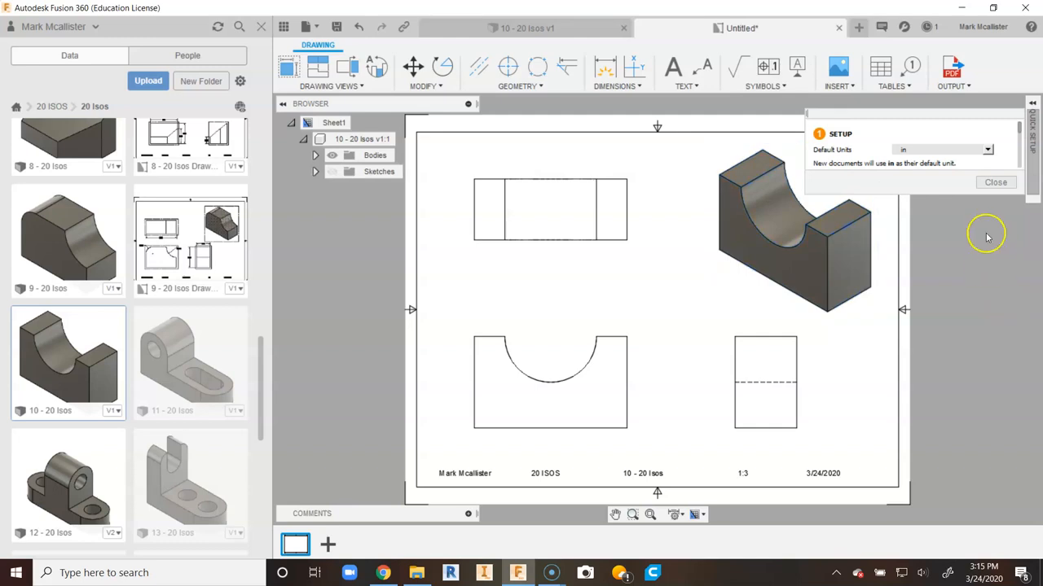
pyautogui.click(1031, 110)
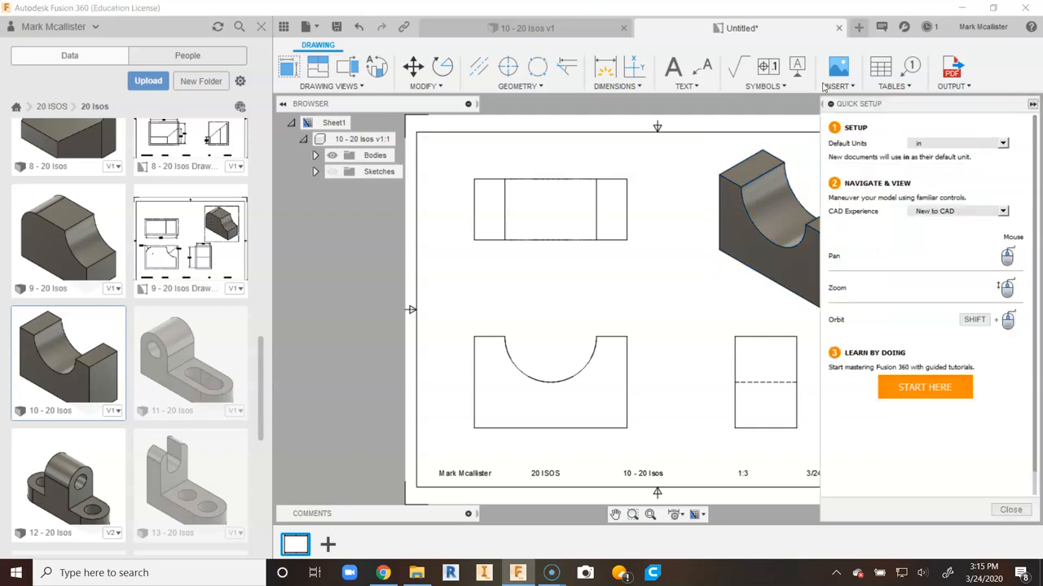
pyautogui.click(1031, 105)
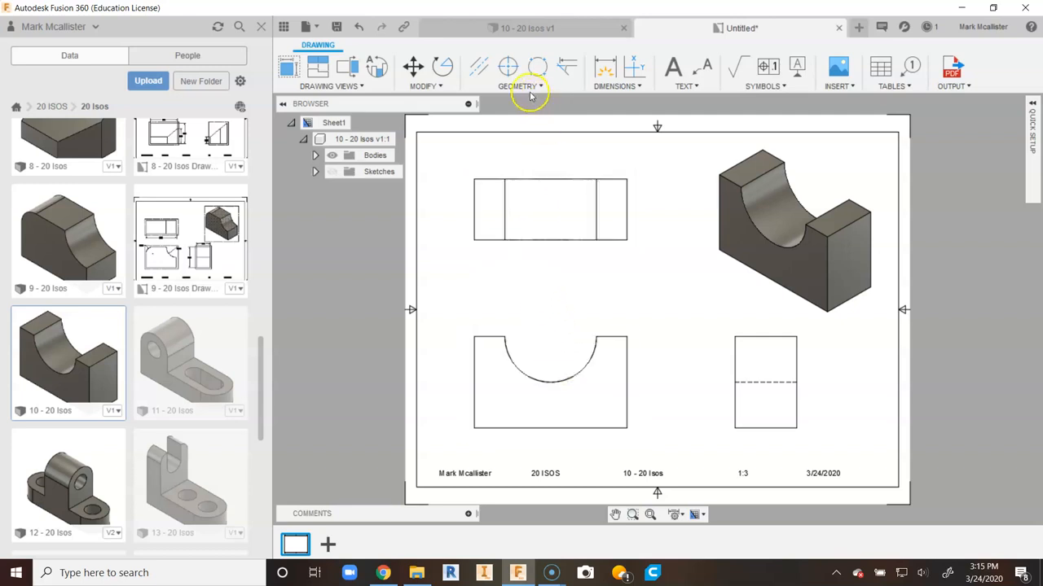
# - Add a center mark to the semicircular cutout in the front view
pyautogui.click(508, 65)
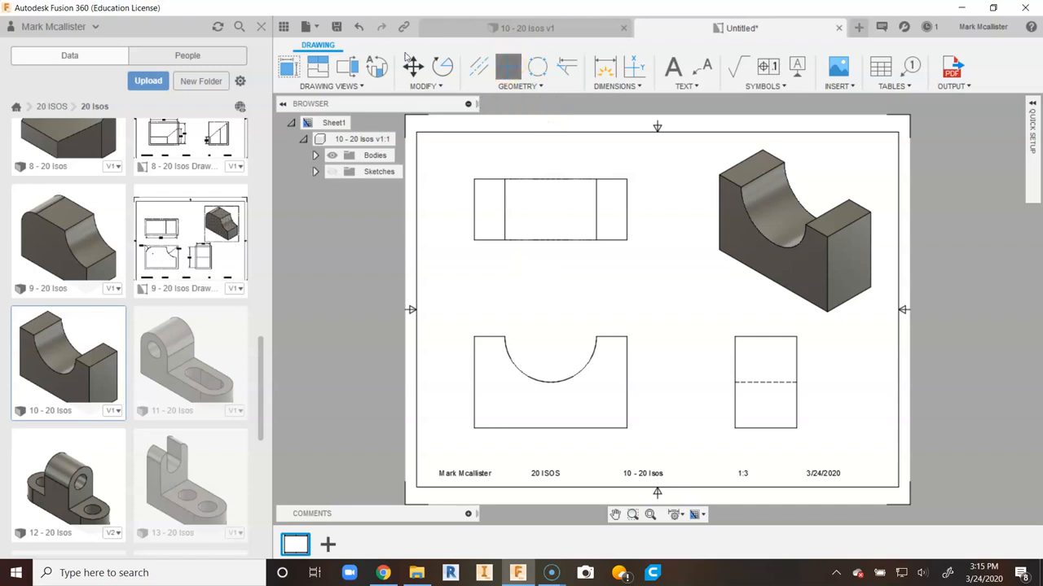
pyautogui.click(575, 376)
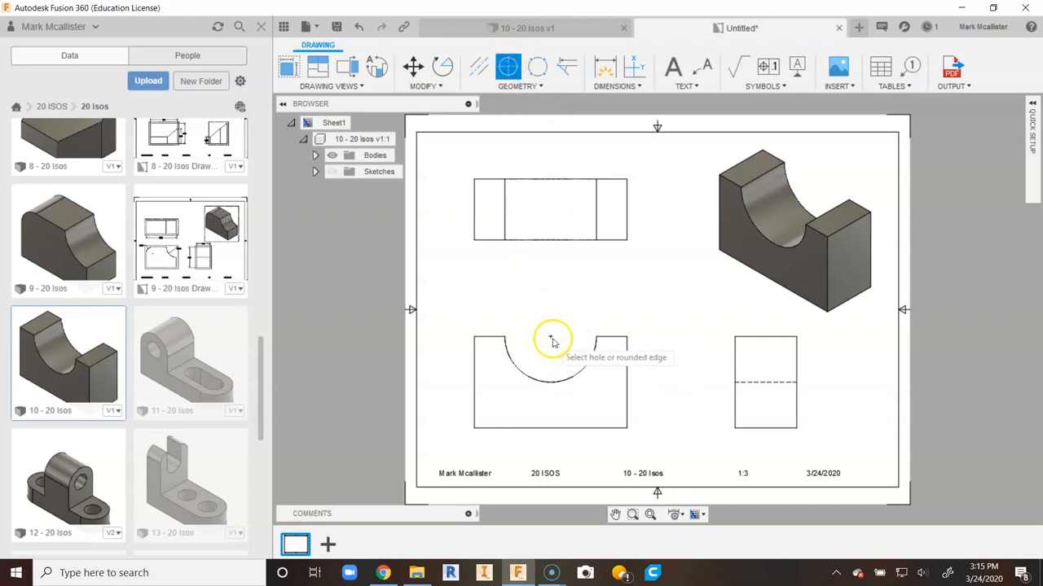
pyautogui.scroll(1, 552, 342)
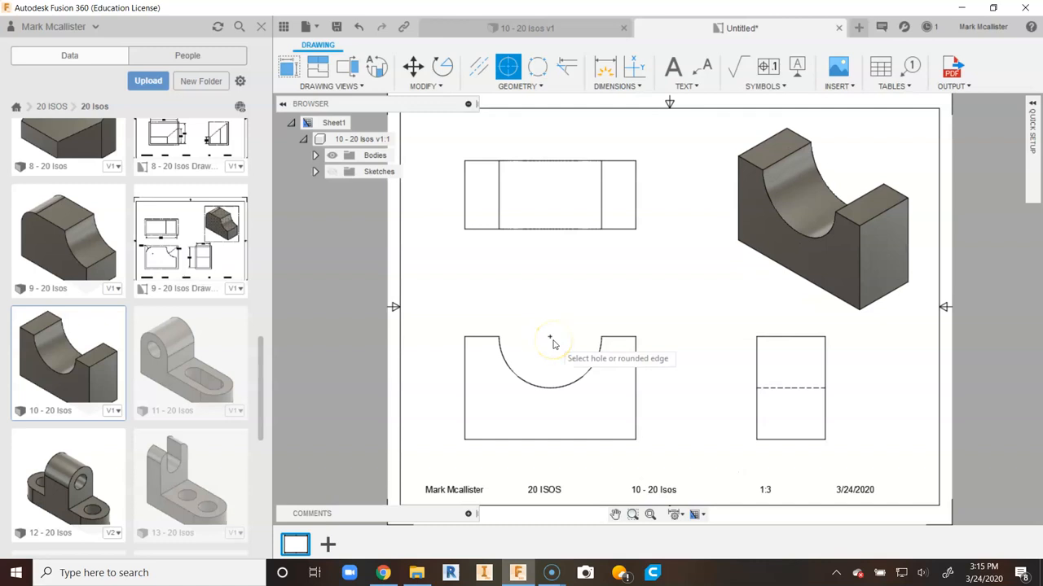
pyautogui.scroll(-1, 552, 344)
pyautogui.click(551, 341)
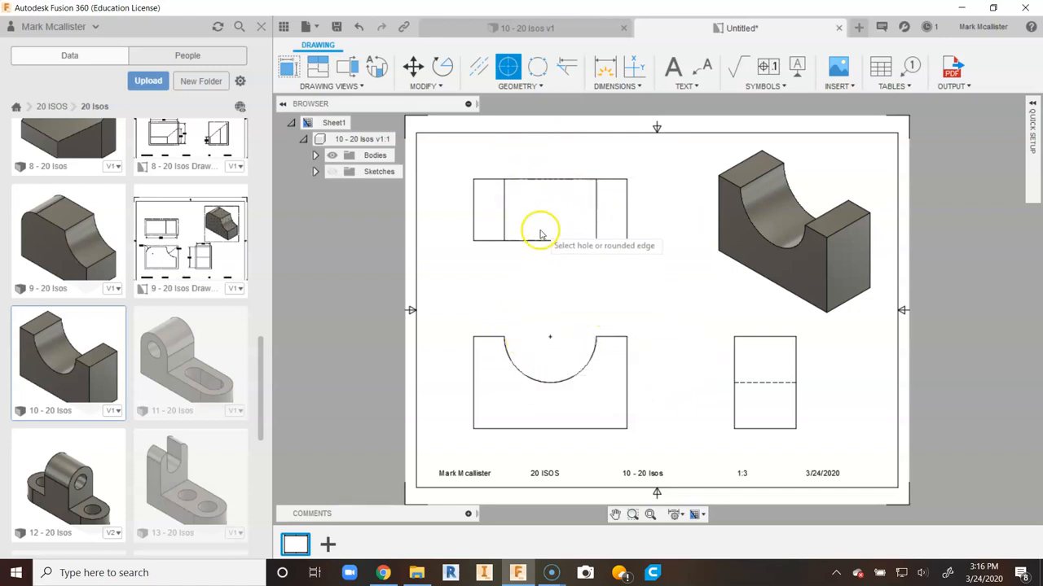
pyautogui.scroll(4, 627, 322)
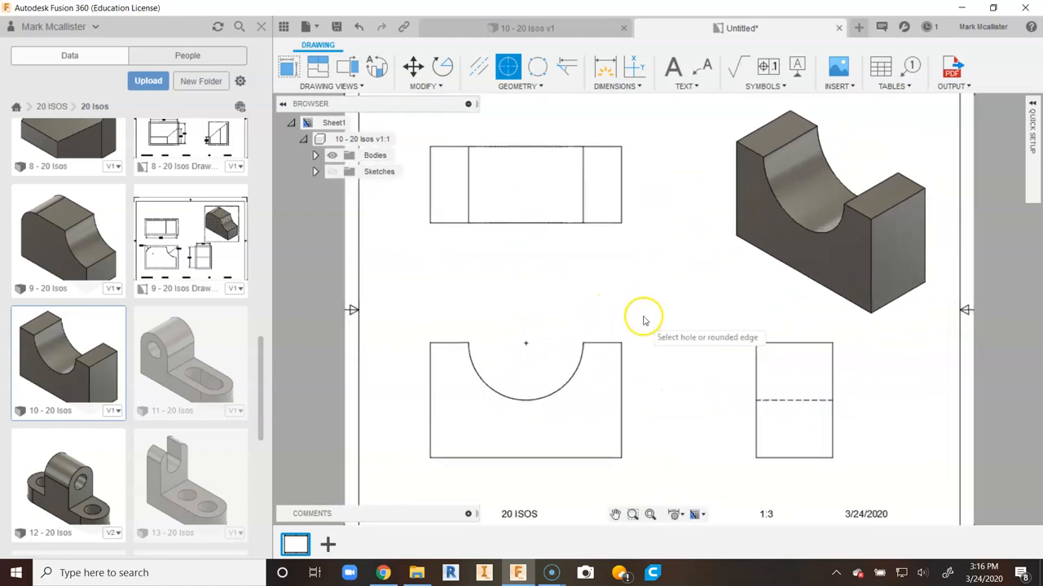
pyautogui.scroll(-2, 621, 325)
pyautogui.rightClick(574, 274)
pyautogui.click(611, 275)
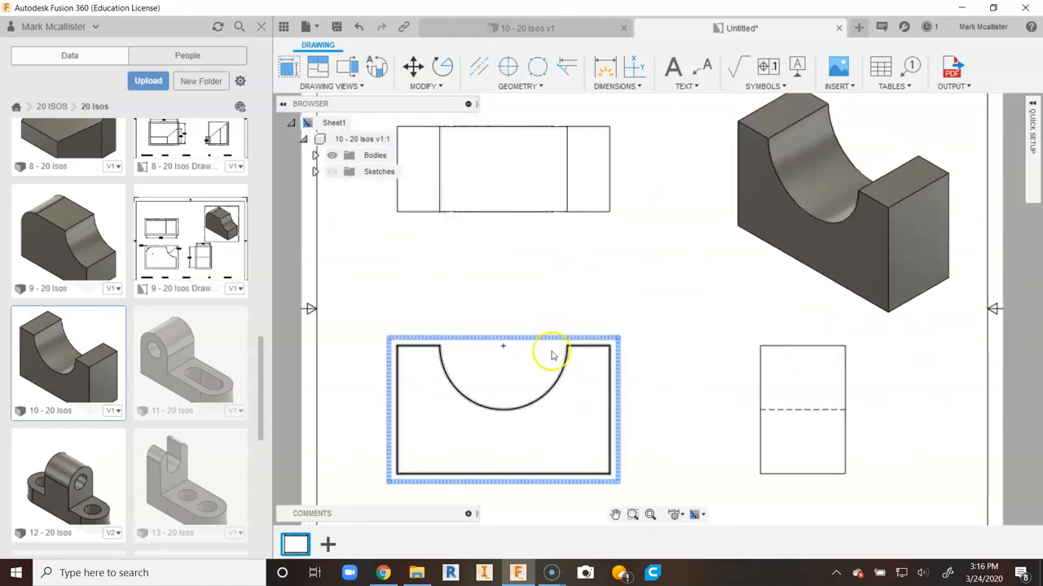
# - Add a centerline between the two inner vertical edges of the top view
pyautogui.scroll(-1, 554, 353)
pyautogui.moveTo(548, 273)
pyautogui.mouseDown(button='middle')
pyautogui.moveTo(549, 383)
pyautogui.moveTo(614, 448)
pyautogui.mouseUp(button='middle')
pyautogui.scroll(4, 549, 384)
pyautogui.scroll(-1, 552, 403)
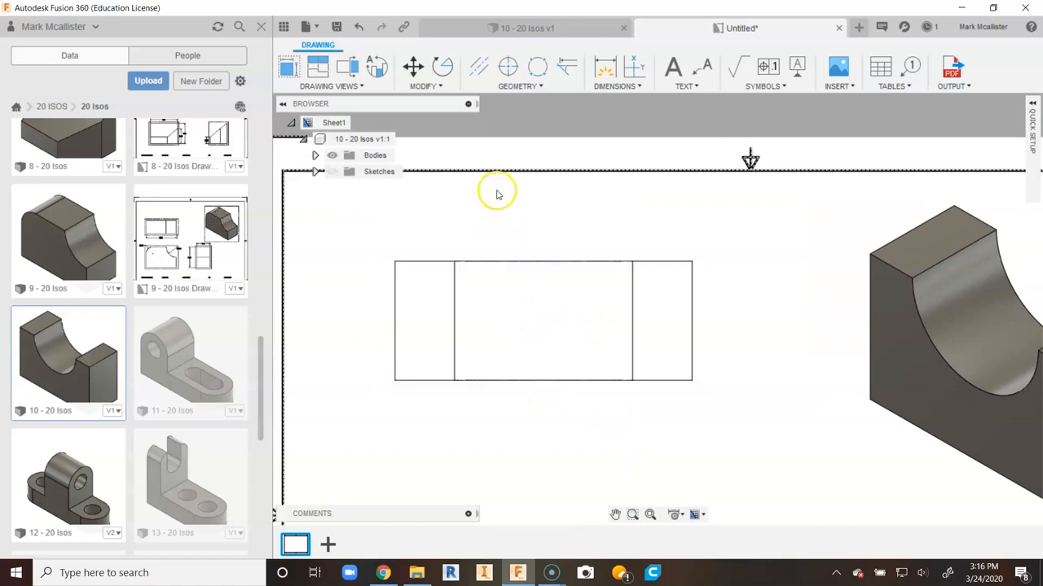
pyautogui.click(478, 69)
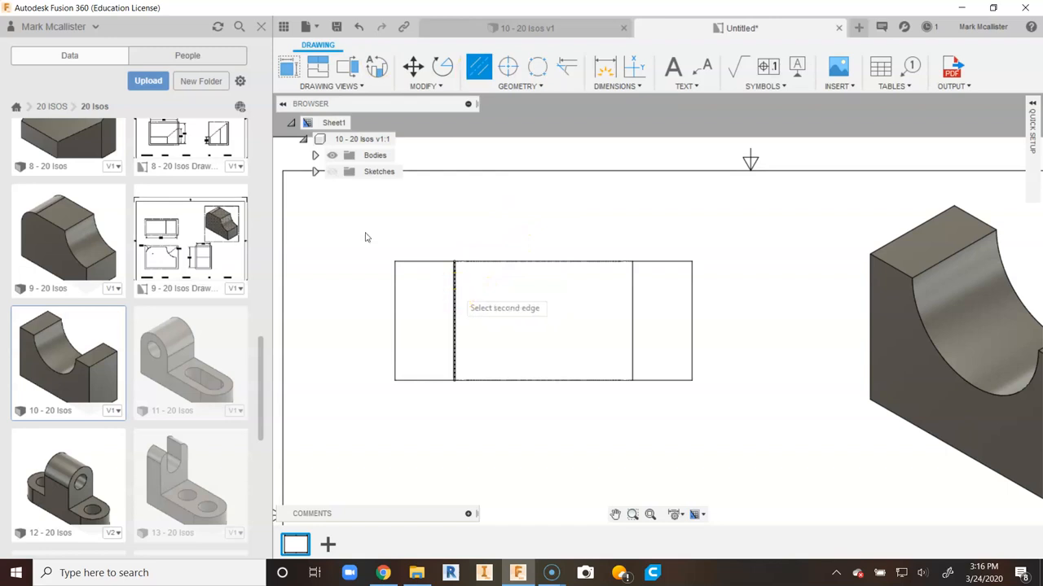
pyautogui.click(633, 295)
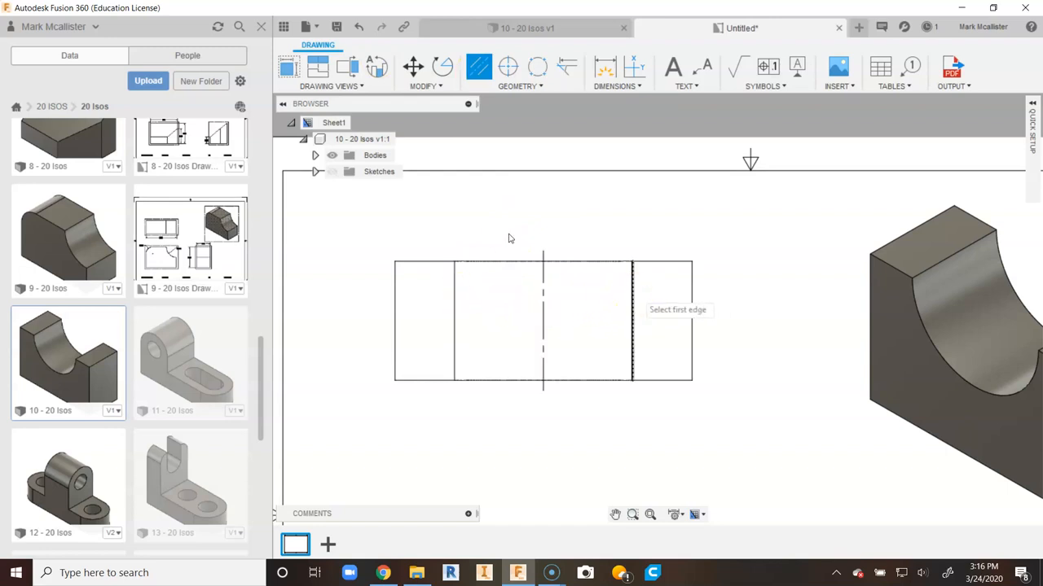
pyautogui.scroll(-3, 565, 332)
pyautogui.scroll(1, 570, 338)
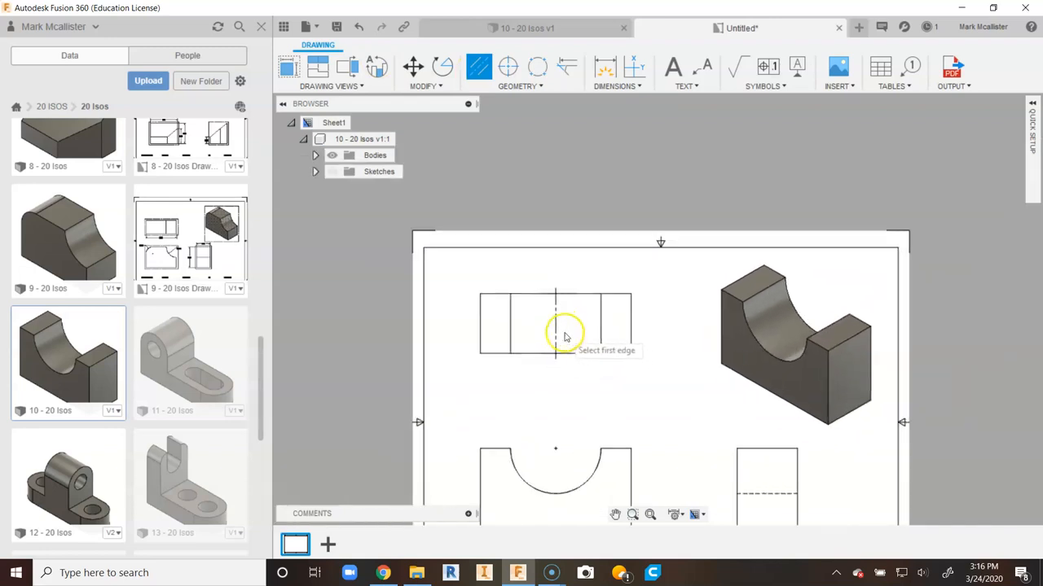
pyautogui.scroll(1, 565, 391)
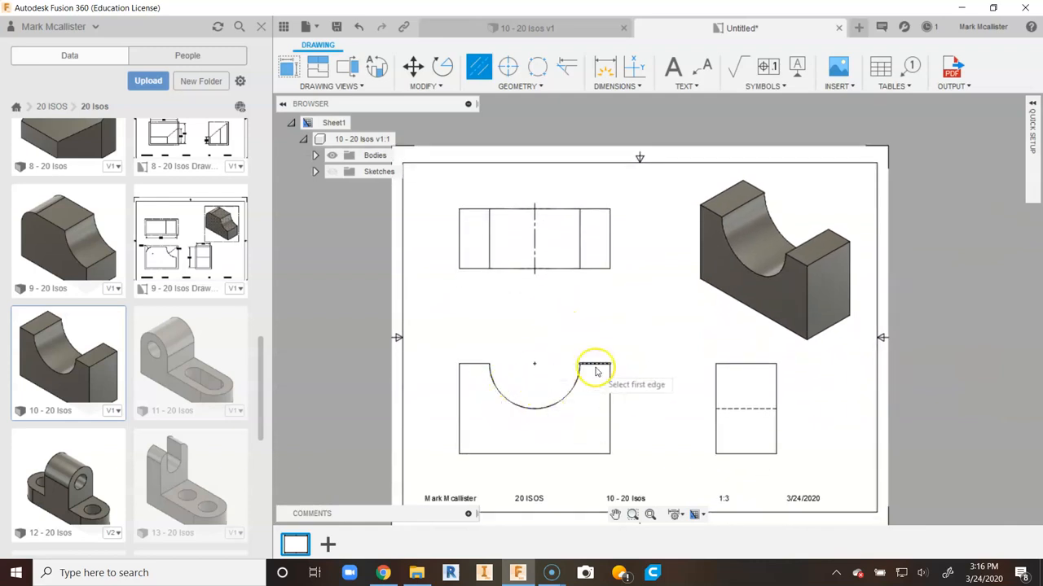
pyautogui.rightClick(579, 299)
pyautogui.click(612, 302)
pyautogui.moveTo(553, 307); pyautogui.dragTo(562, 332, button='middle')
# - Dimension the radius of the semicircular cutout in the front view
pyautogui.click(606, 68)
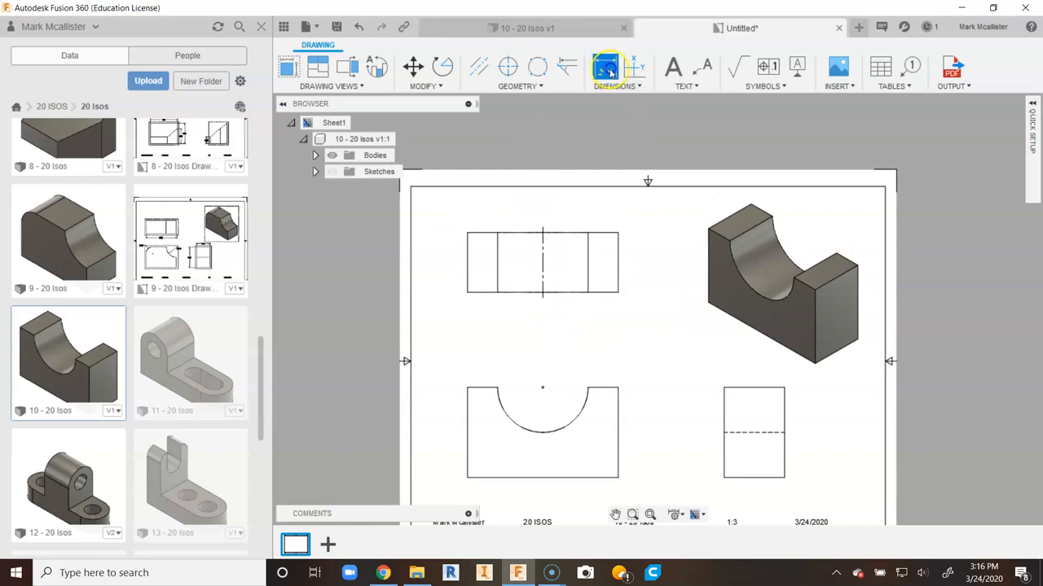
pyautogui.click(523, 427)
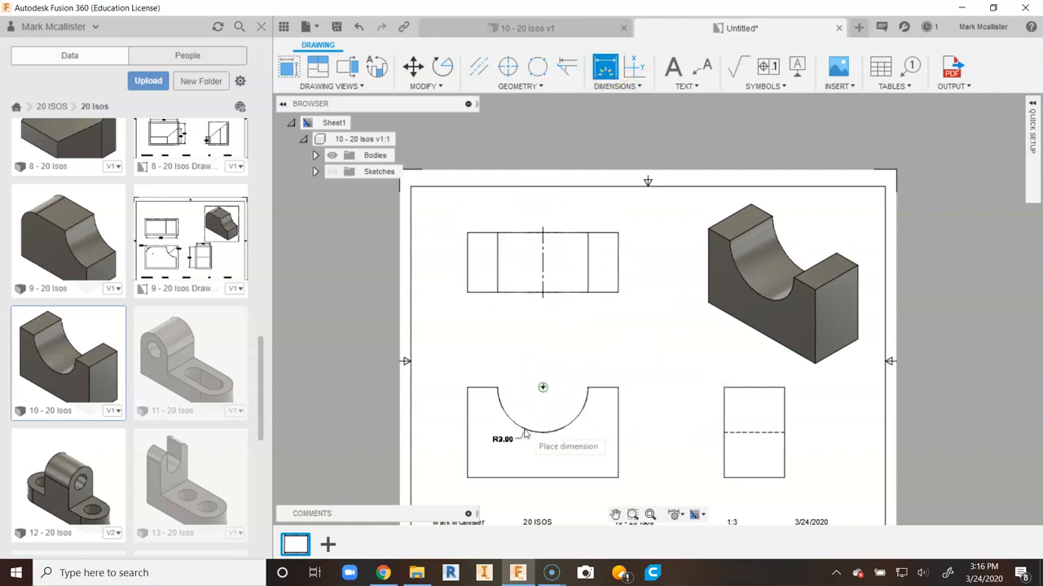
pyautogui.click(556, 368)
pyautogui.scroll(1, 567, 369)
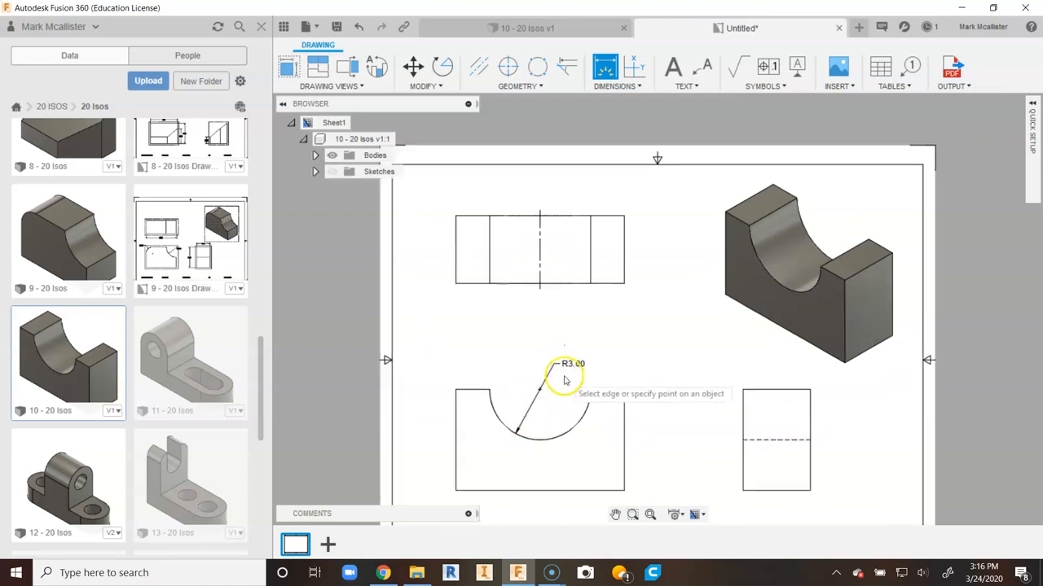
pyautogui.rightClick(508, 309)
pyautogui.click(547, 314)
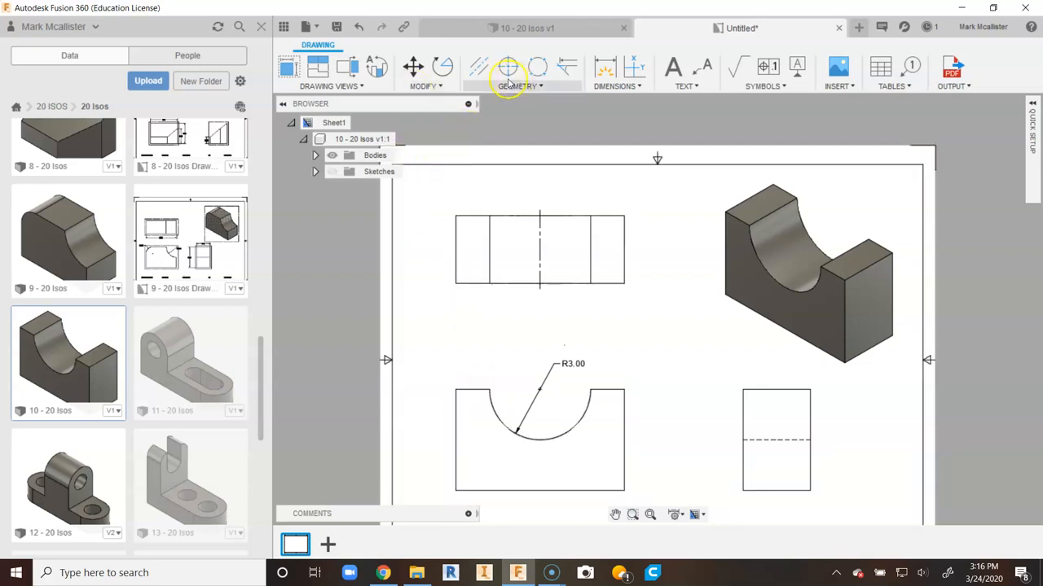
# - Dimension the overall width of the front view above it
pyautogui.click(605, 66)
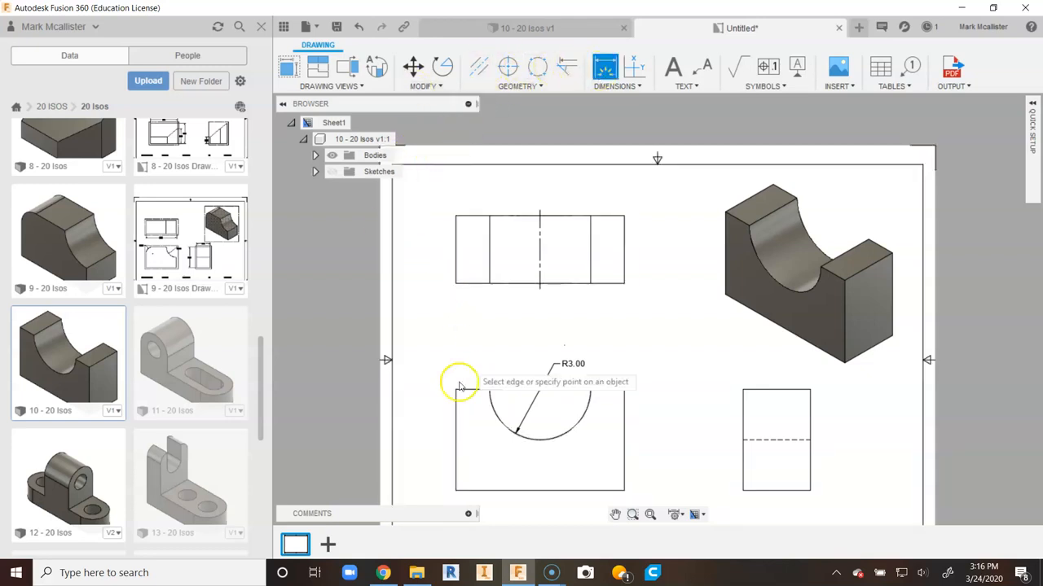
pyautogui.click(456, 440)
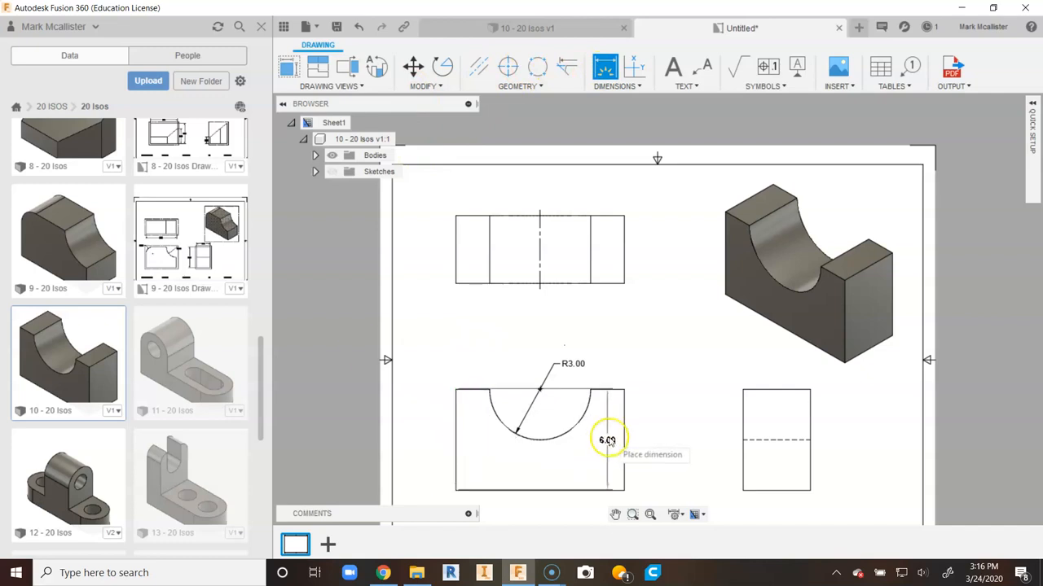
pyautogui.click(606, 340)
pyautogui.rightClick(605, 337)
pyautogui.click(654, 339)
# - Reposition the width dimension above the front view
pyautogui.scroll(2, 549, 258)
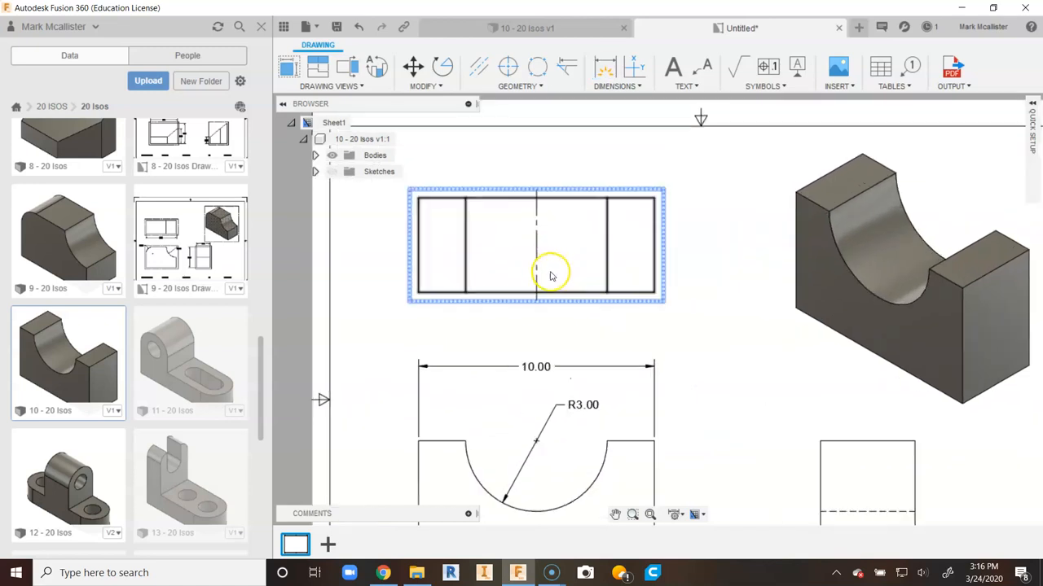
pyautogui.moveTo(566, 344); pyautogui.dragTo(556, 318, button='middle')
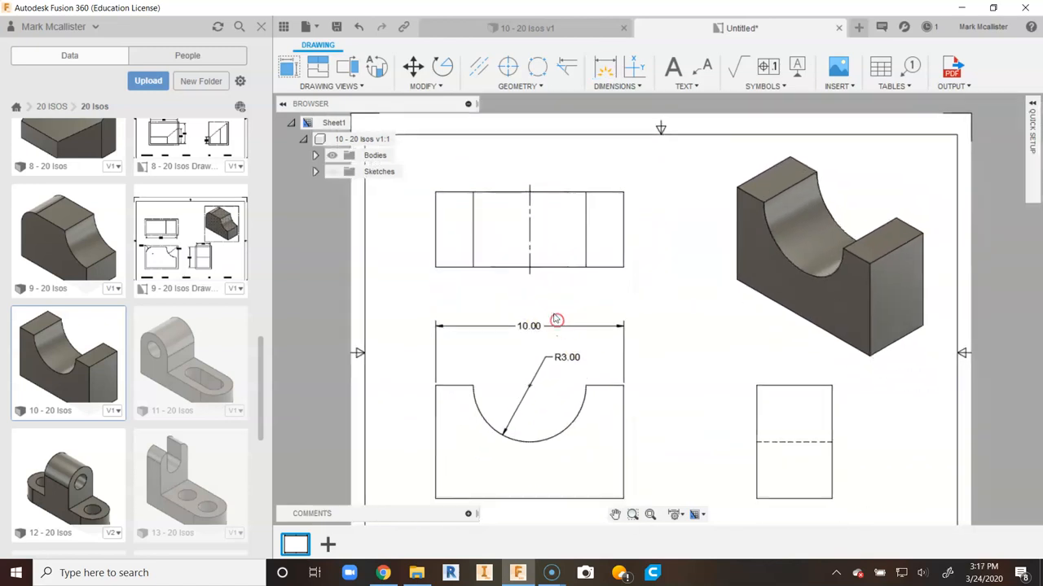
pyautogui.click(556, 357)
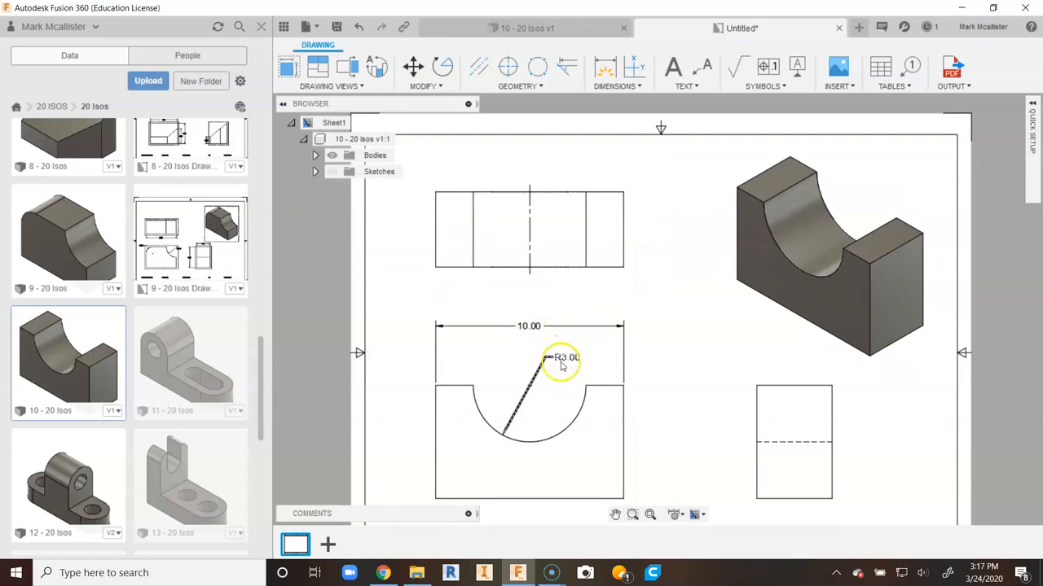
pyautogui.click(534, 328)
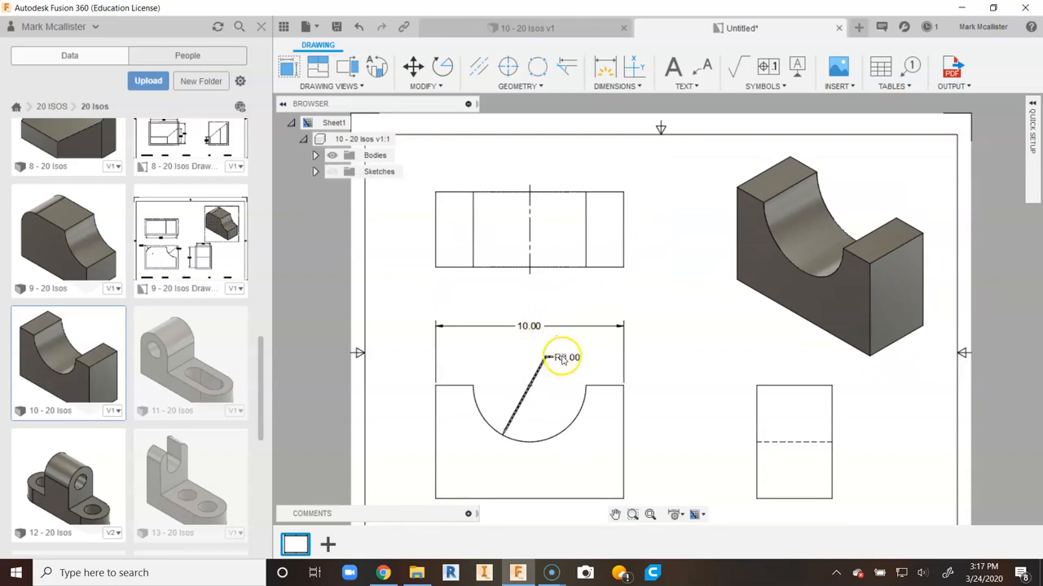
pyautogui.click(559, 386)
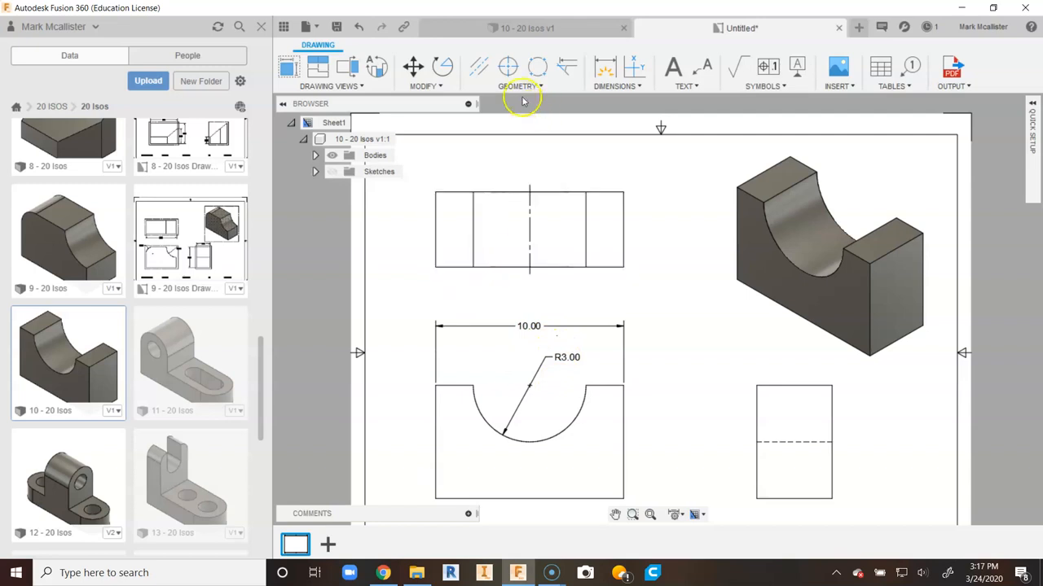
pyautogui.click(582, 137)
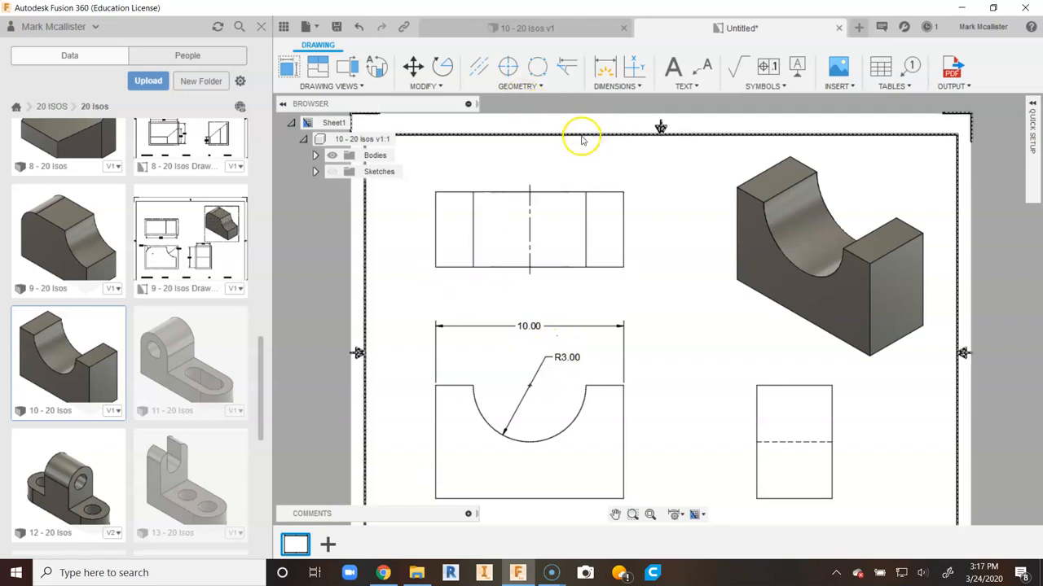
pyautogui.click(567, 358)
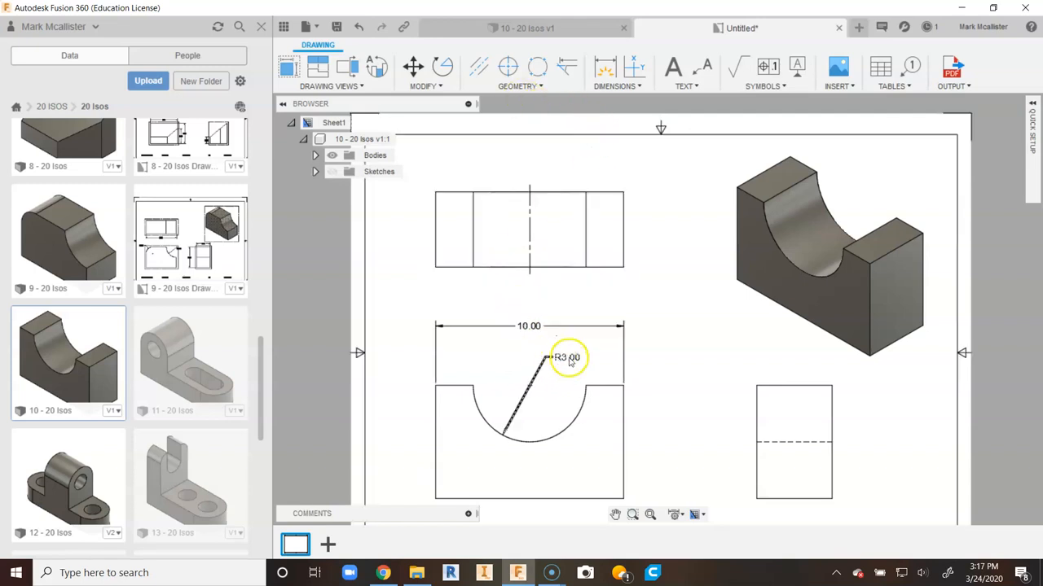
pyautogui.click(530, 326)
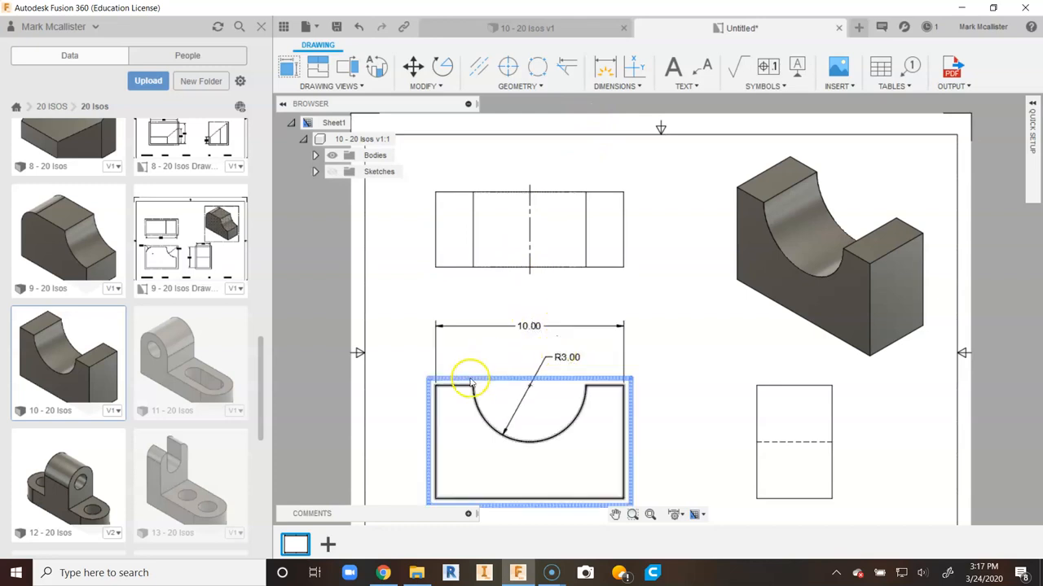
pyautogui.press('d')
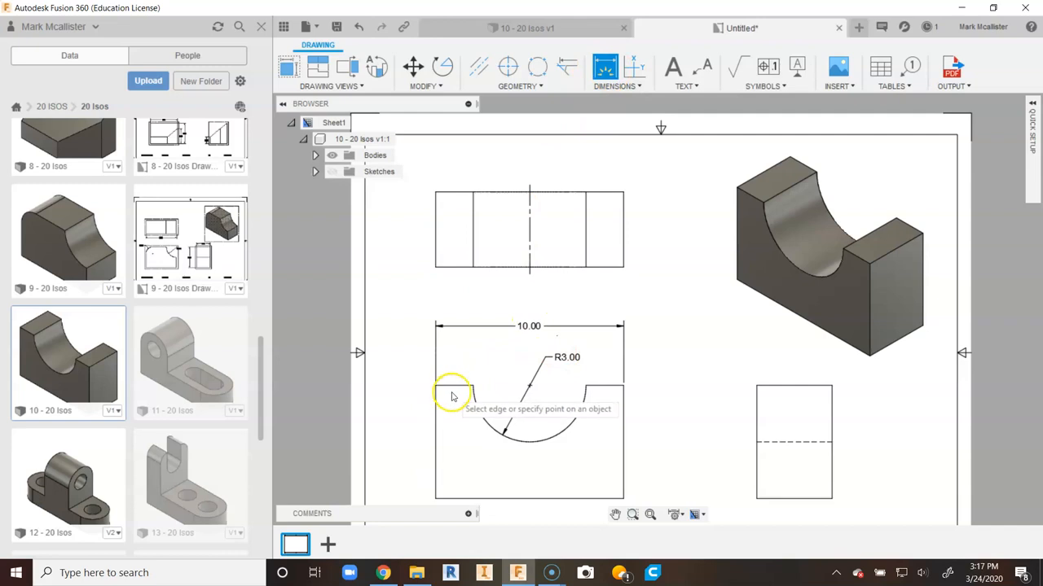
pyautogui.click(456, 391)
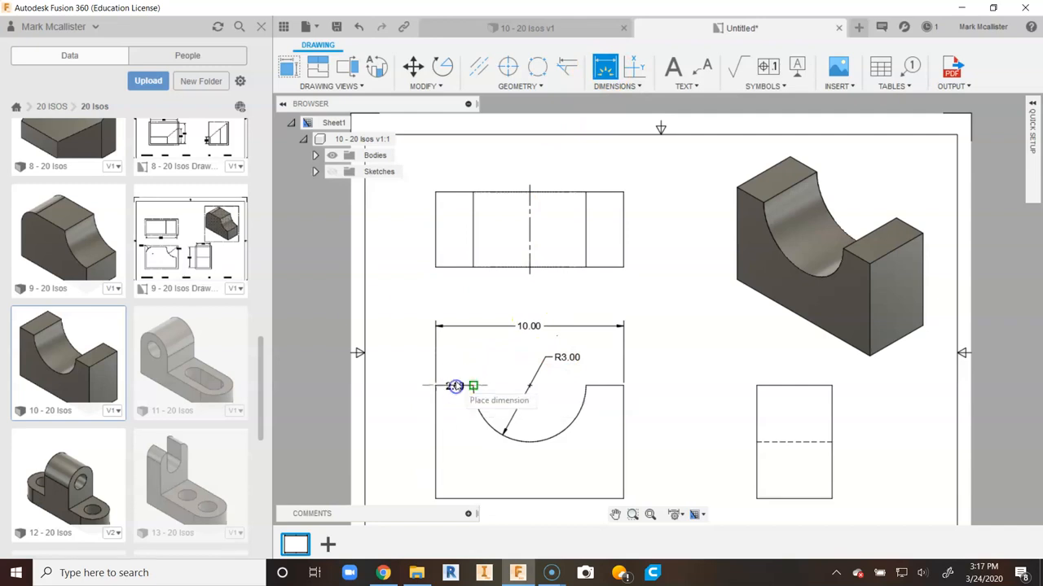
pyautogui.rightClick(456, 358)
pyautogui.click(391, 356)
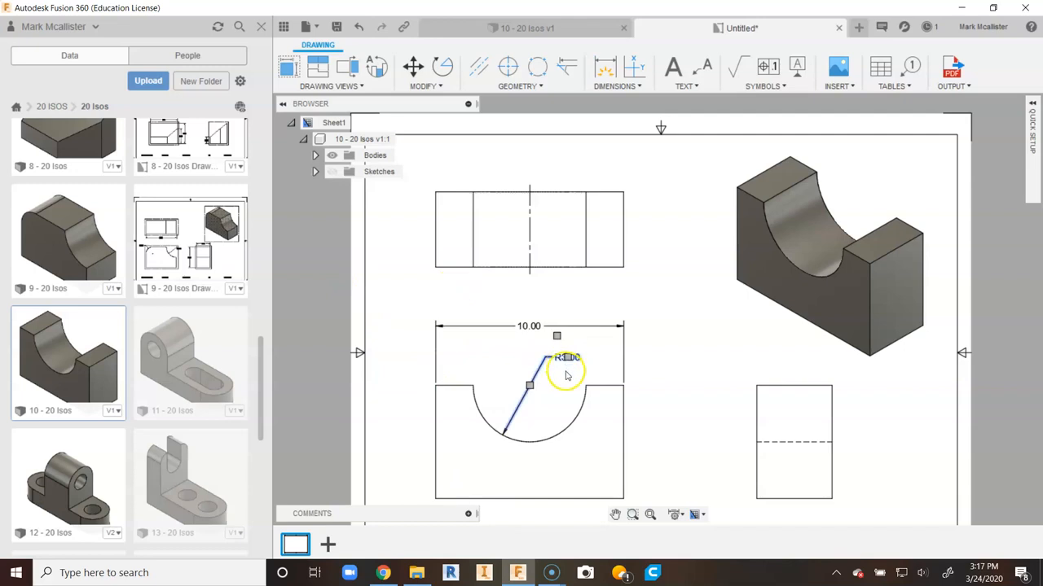
pyautogui.scroll(2, 566, 370)
pyautogui.click(564, 390)
pyautogui.click(701, 356)
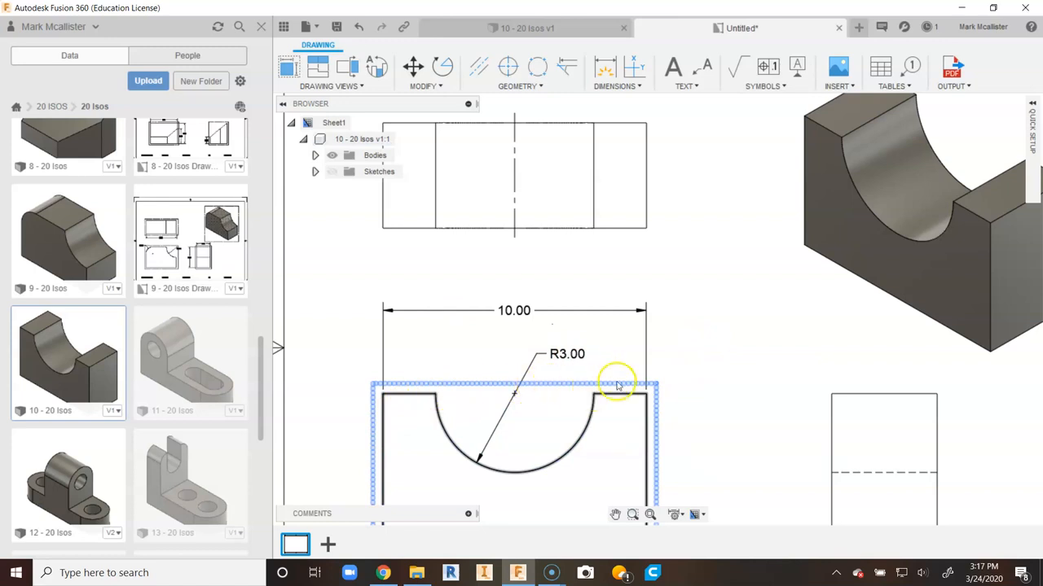
pyautogui.scroll(-3, 500, 361)
pyautogui.moveTo(698, 408); pyautogui.dragTo(601, 358, button='middle')
pyautogui.click(521, 348)
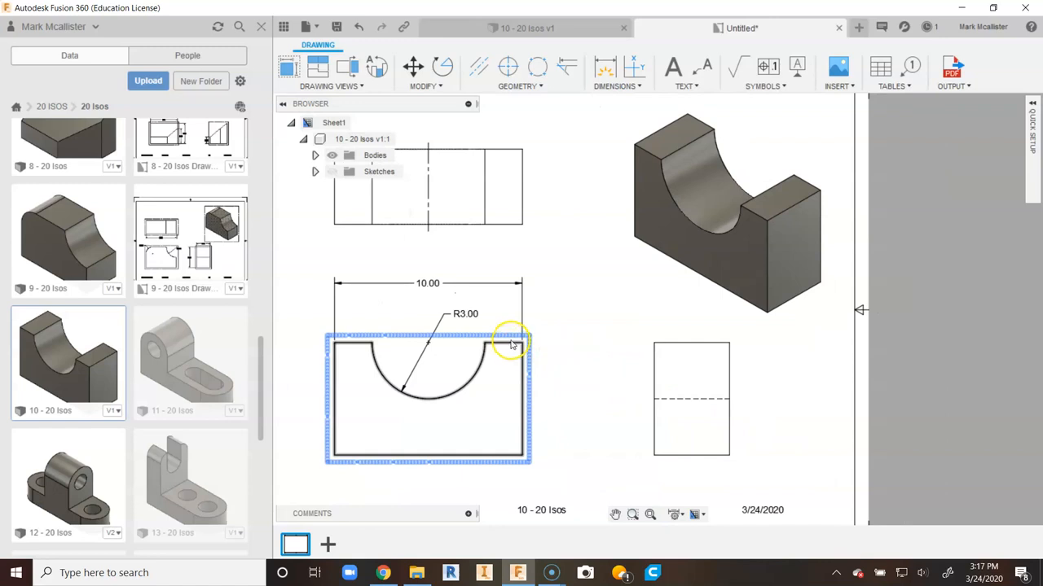
pyautogui.click(562, 325)
pyautogui.moveTo(589, 326); pyautogui.dragTo(593, 339, button='middle')
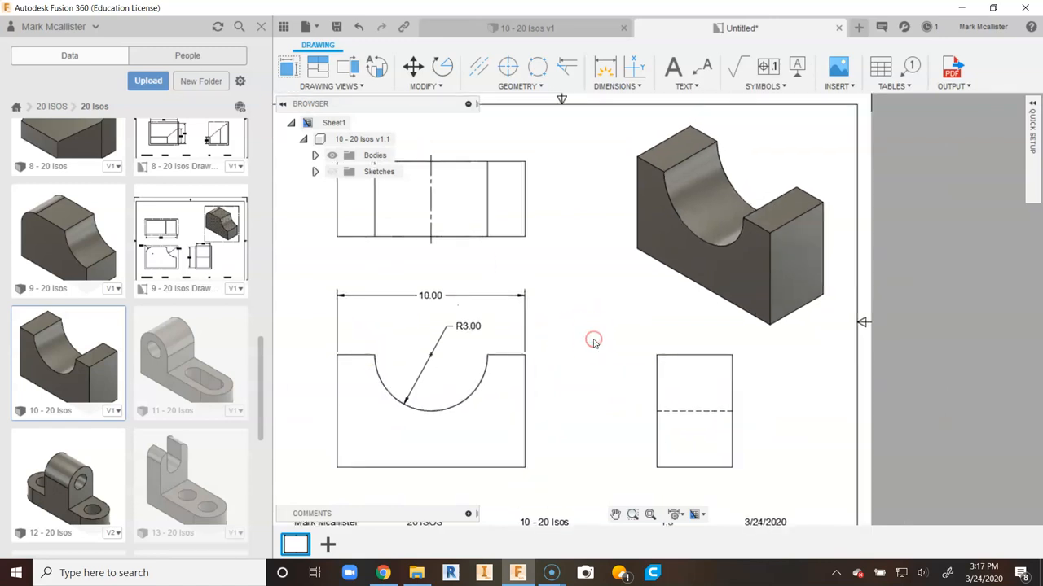
# - Dimension the depth of the top view along its right edge, placing the dimension to its right
pyautogui.click(489, 217)
pyautogui.click(551, 102)
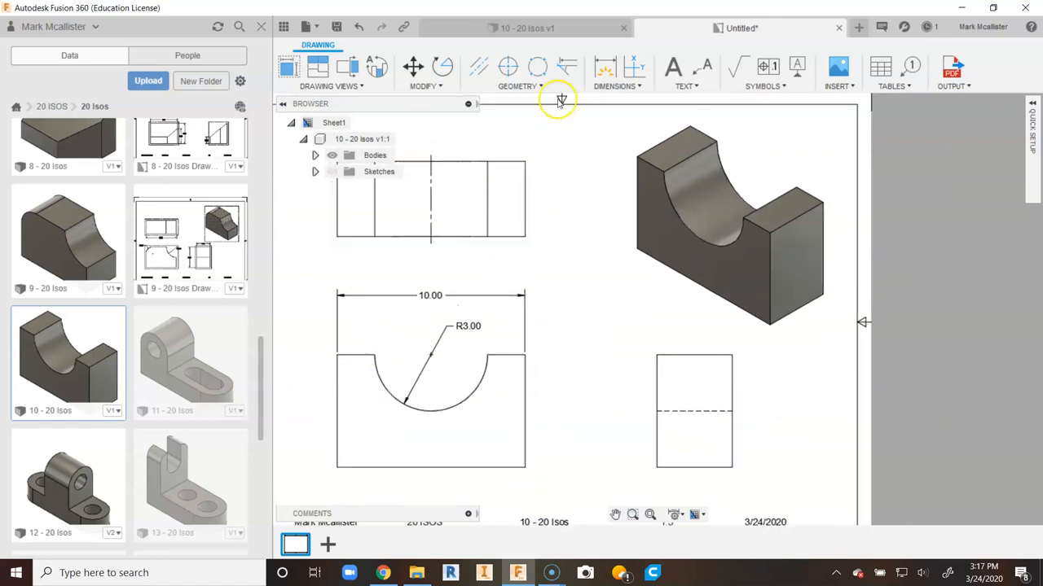
pyautogui.click(603, 72)
pyautogui.click(526, 220)
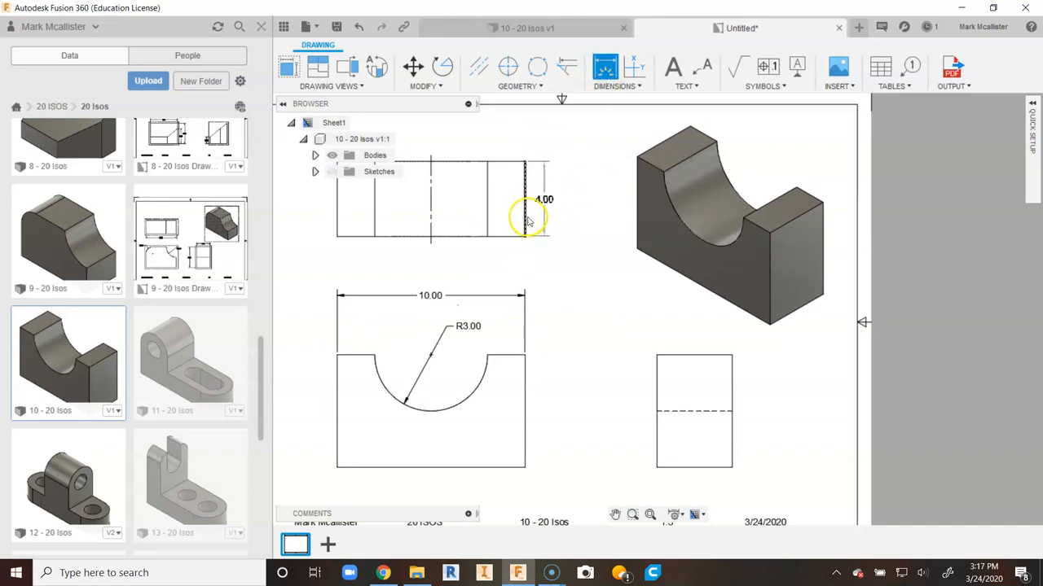
pyautogui.click(546, 220)
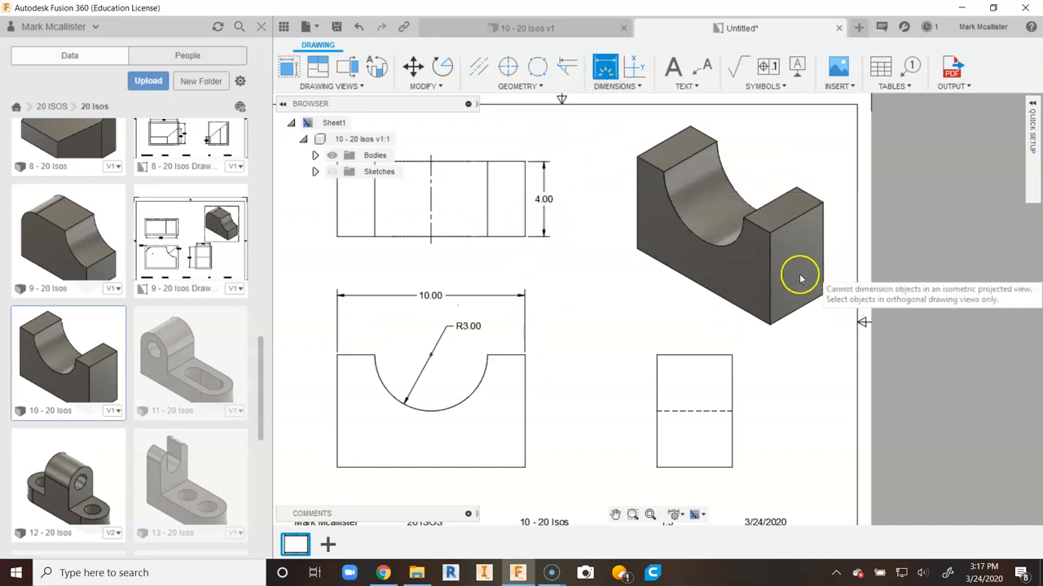
pyautogui.rightClick(608, 301)
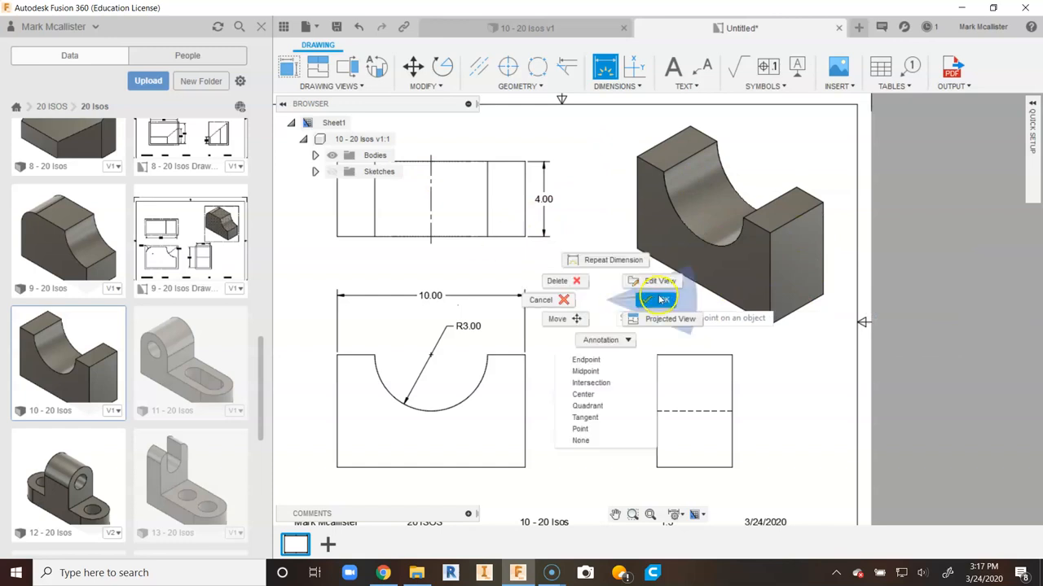
pyautogui.click(654, 300)
# - Dimension the overall height of the front view along its right edge, placing it to the right
pyautogui.click(605, 66)
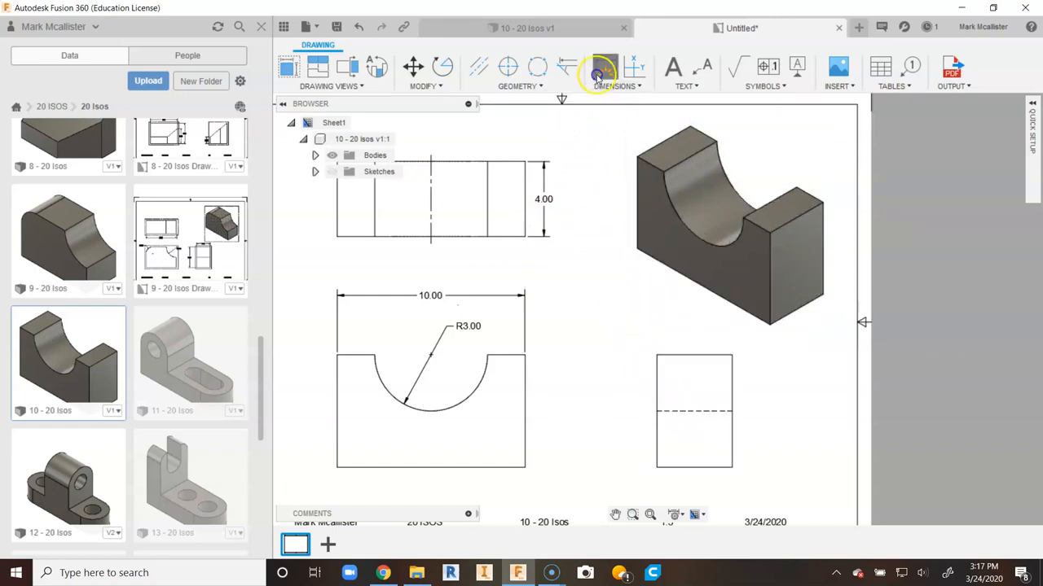
pyautogui.click(525, 376)
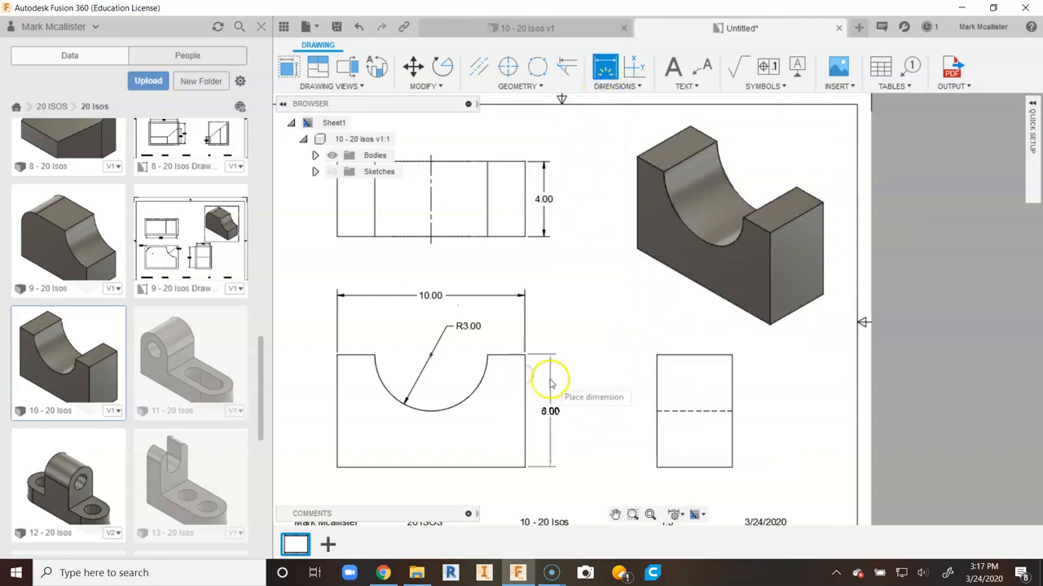
pyautogui.click(552, 390)
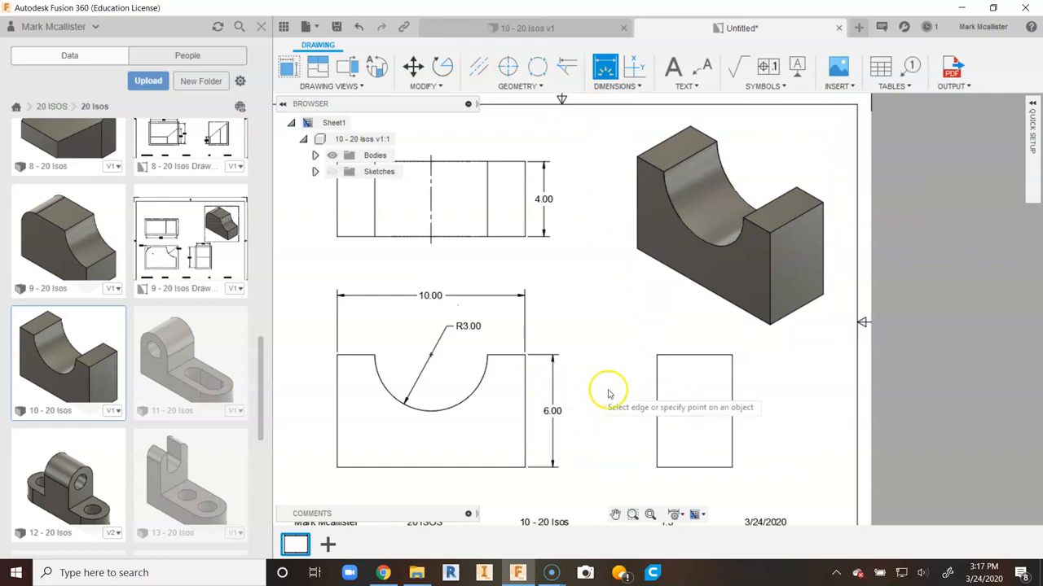
# - Try to dimension the distance from the hidden line to the top edge in the right view
pyautogui.scroll(1, 612, 390)
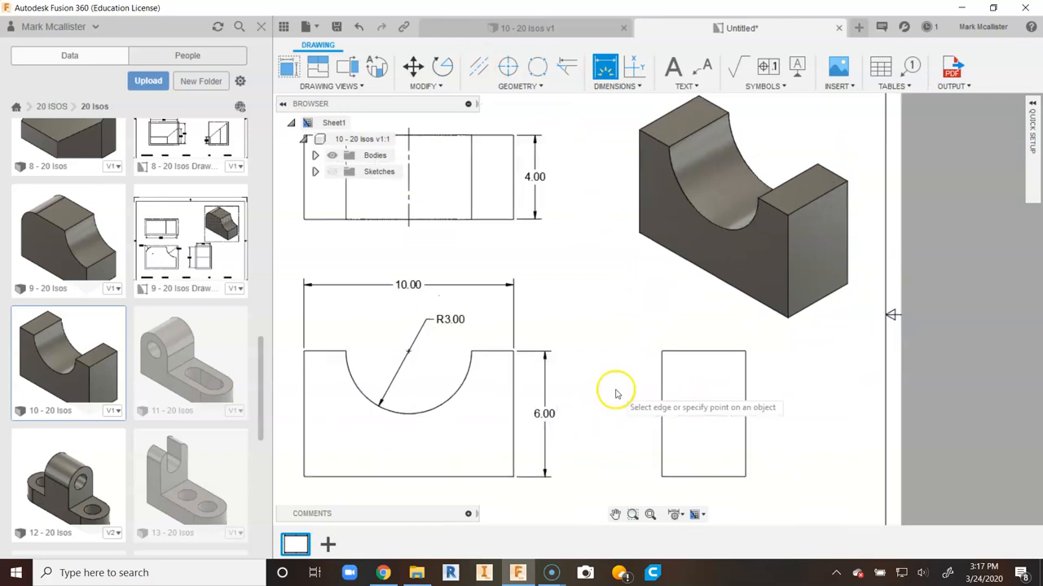
pyautogui.click(662, 414)
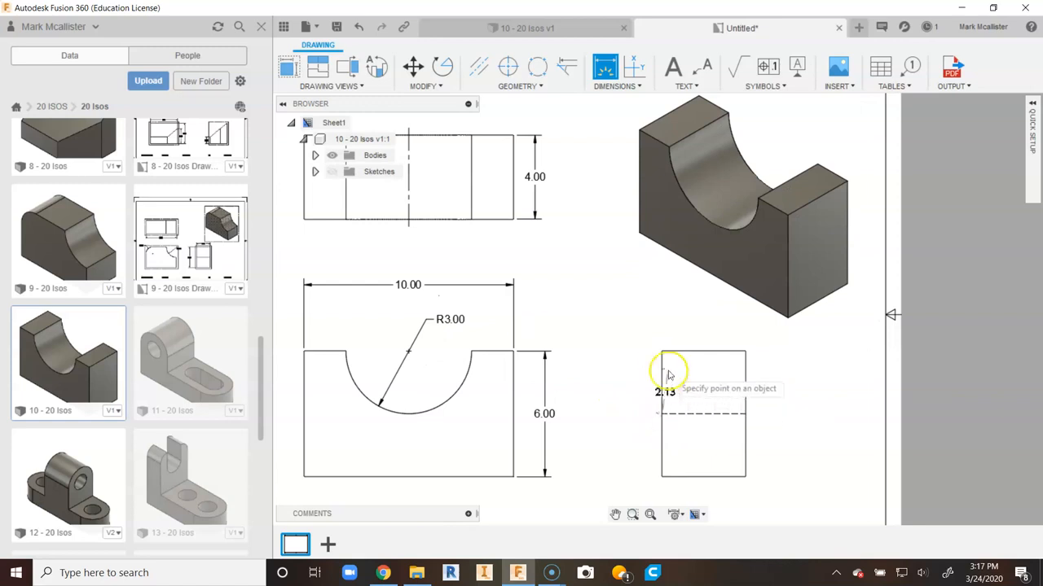
pyautogui.click(661, 351)
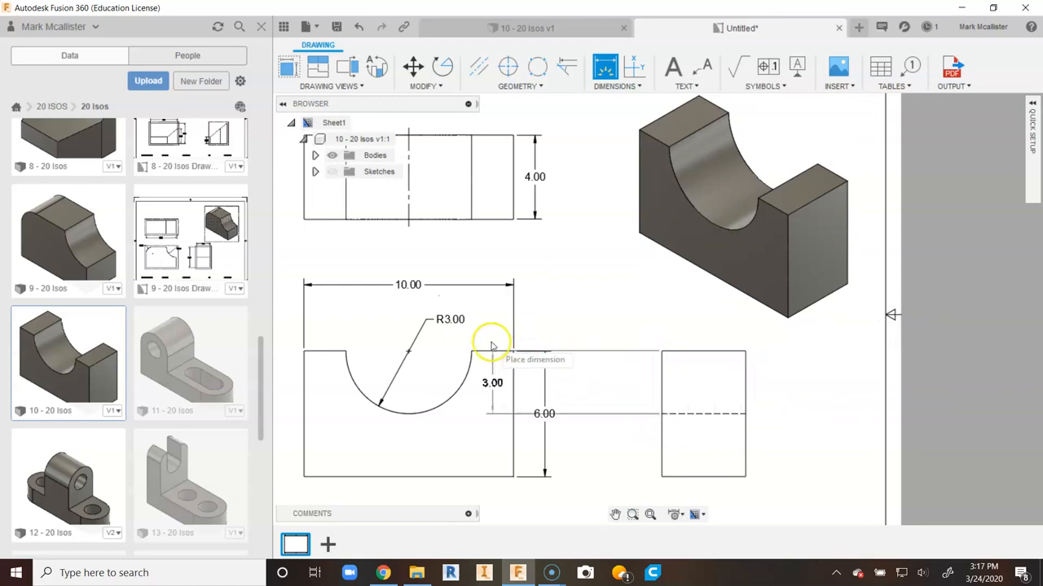
pyautogui.rightClick(633, 309)
pyautogui.click(623, 312)
pyautogui.moveTo(622, 368); pyautogui.dragTo(745, 368, button='middle')
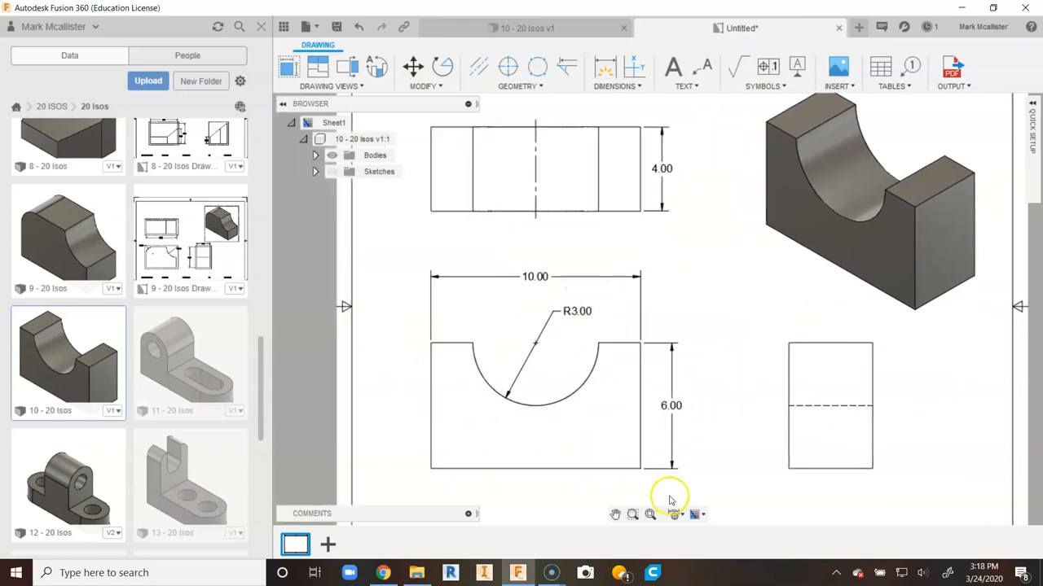
# - Save the drawing
pyautogui.click(649, 516)
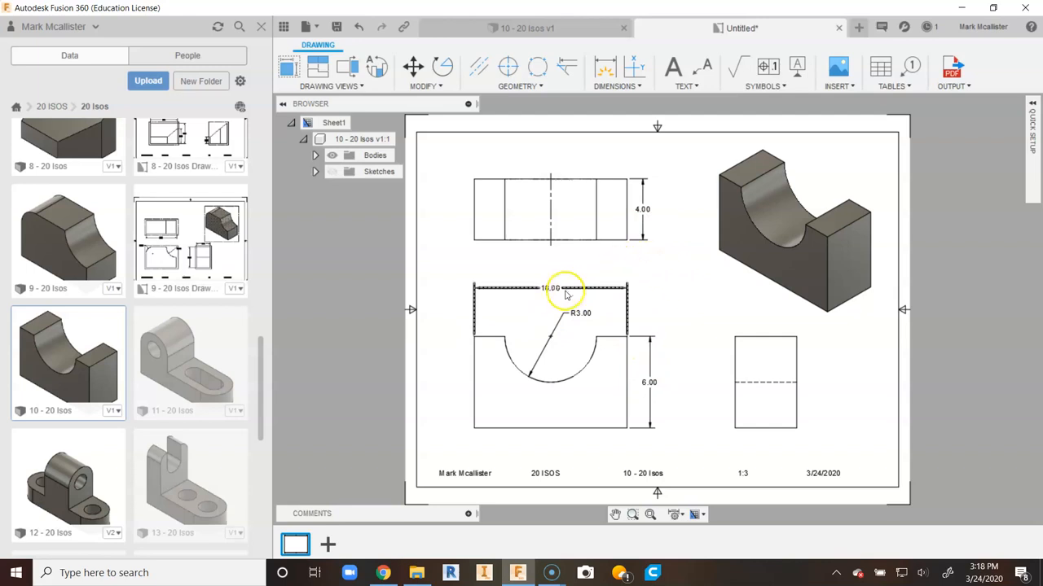
pyautogui.scroll(2, 658, 388)
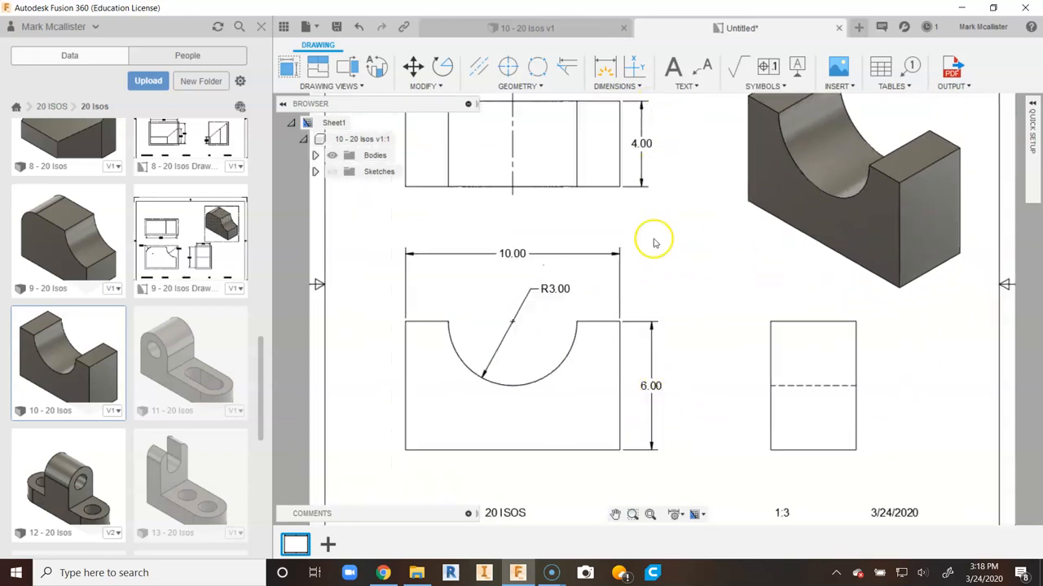
pyautogui.scroll(-2, 654, 249)
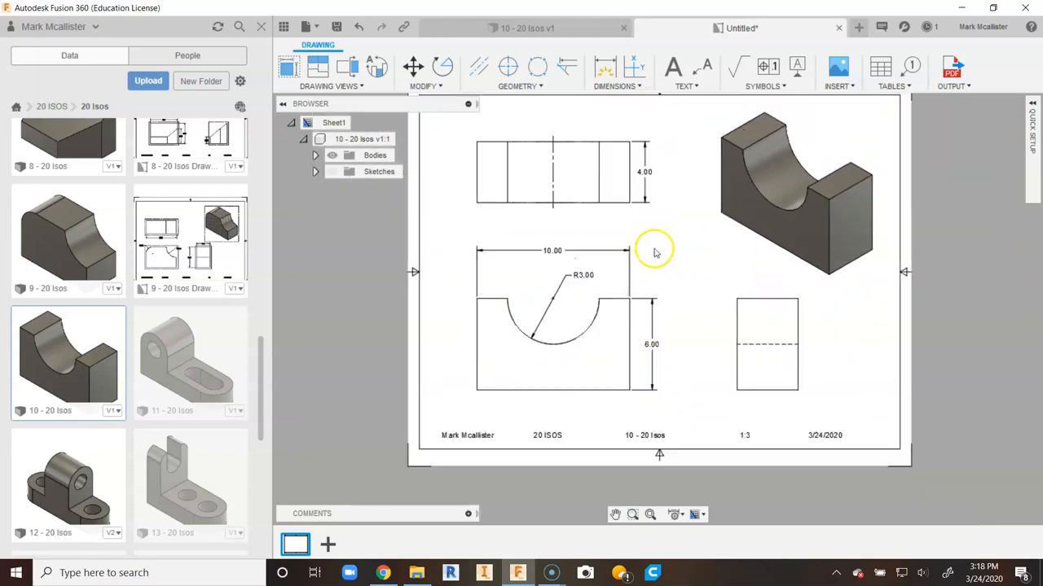
pyautogui.click(573, 276)
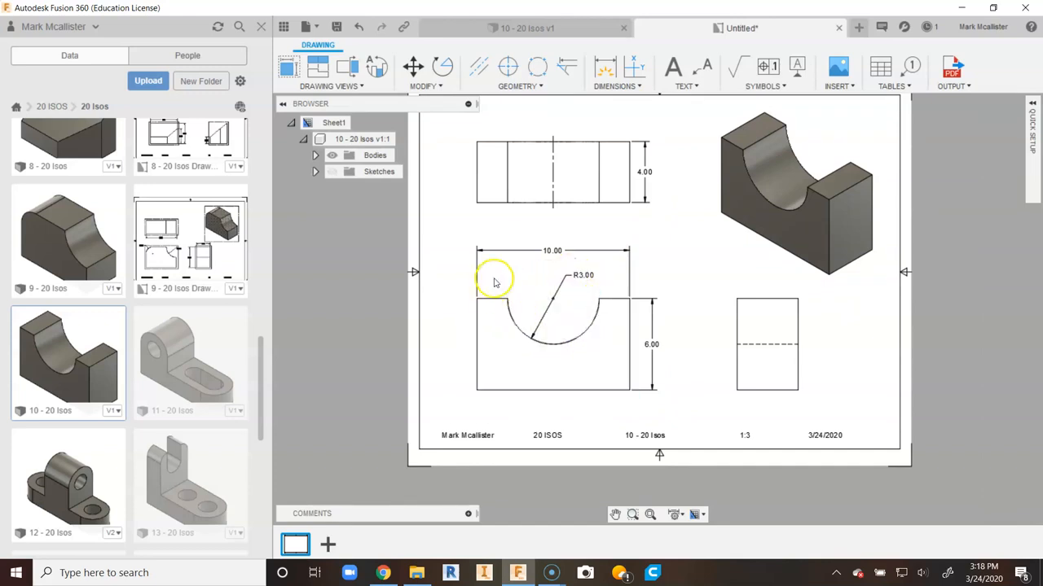
pyautogui.click(602, 402)
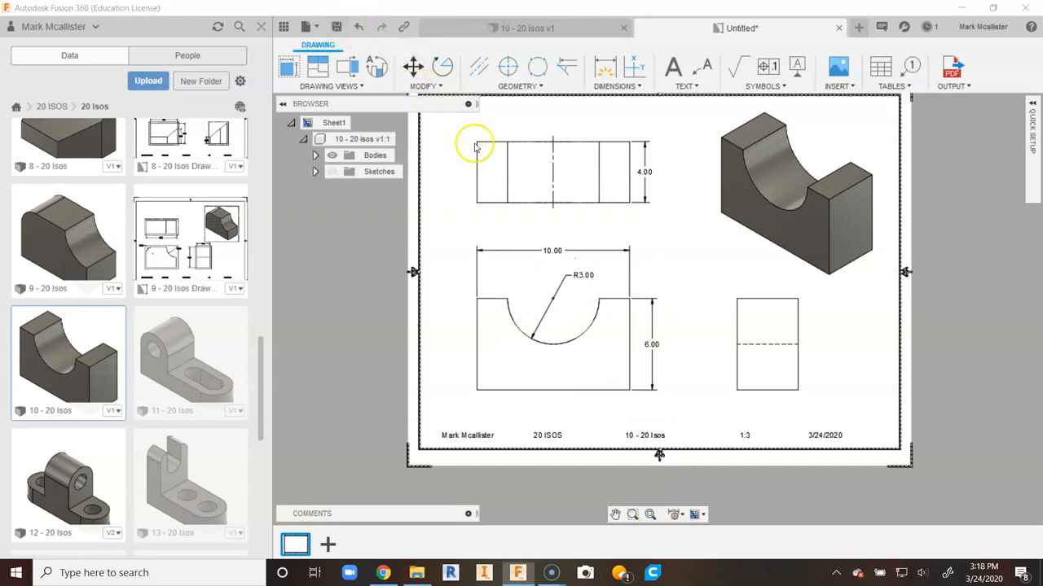
pyautogui.hotkey('ctrl', 's')
pyautogui.click(736, 291)
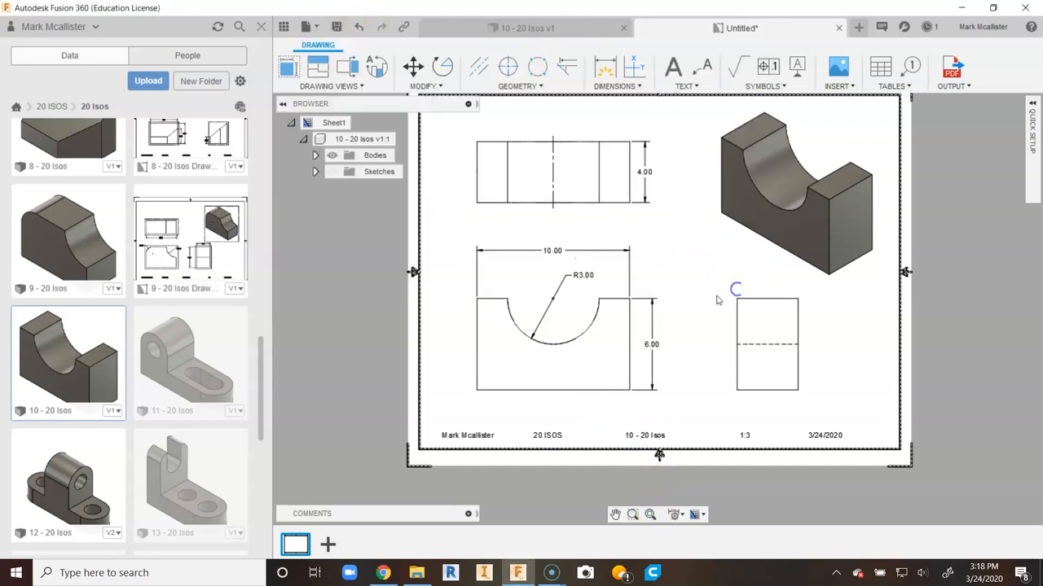
pyautogui.click(653, 514)
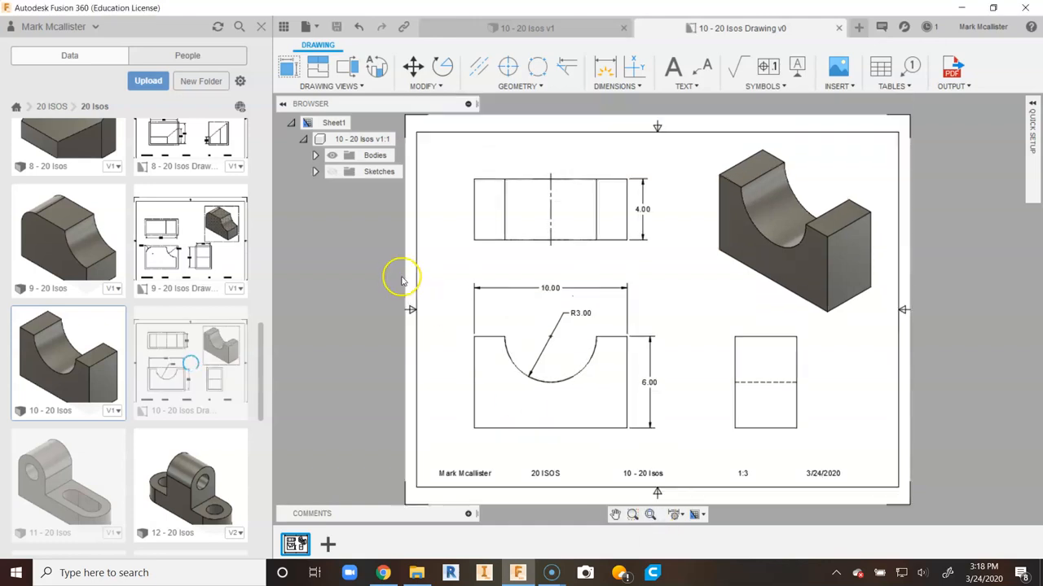